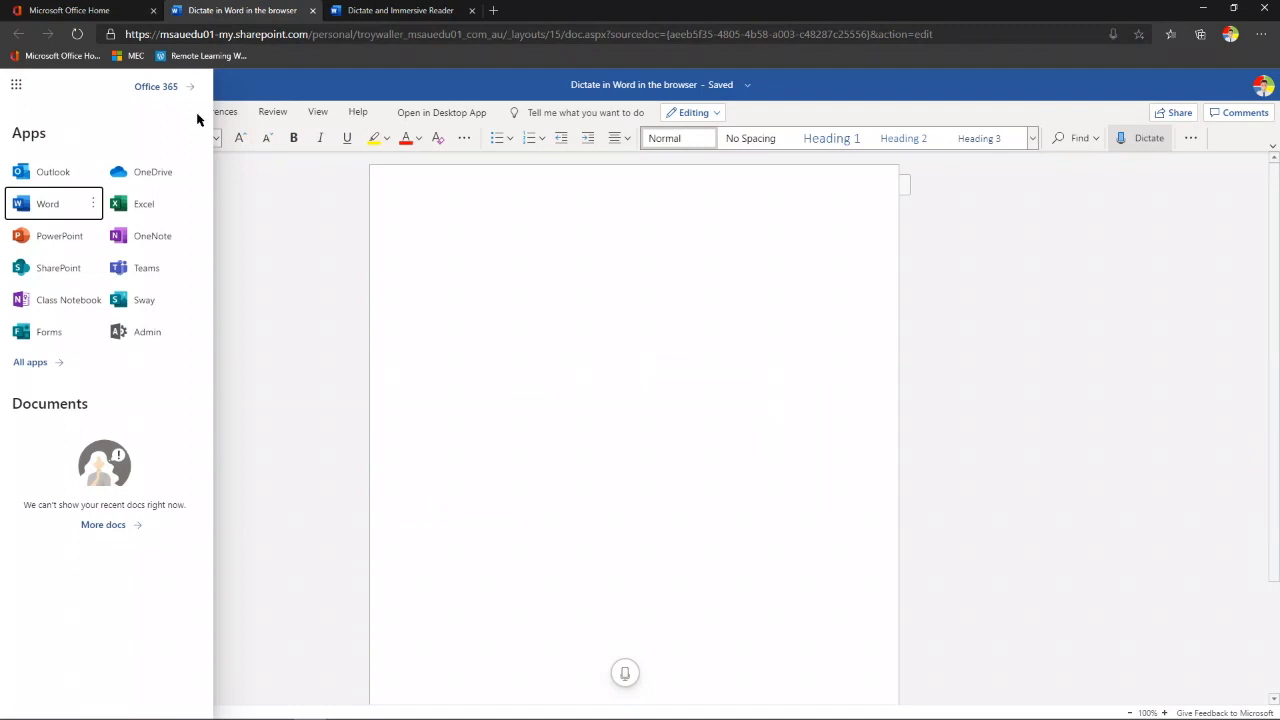
# - Look at the apps on the Office home page and return to the "Dictate in Word in the browser" document
pyautogui.click(240, 212)
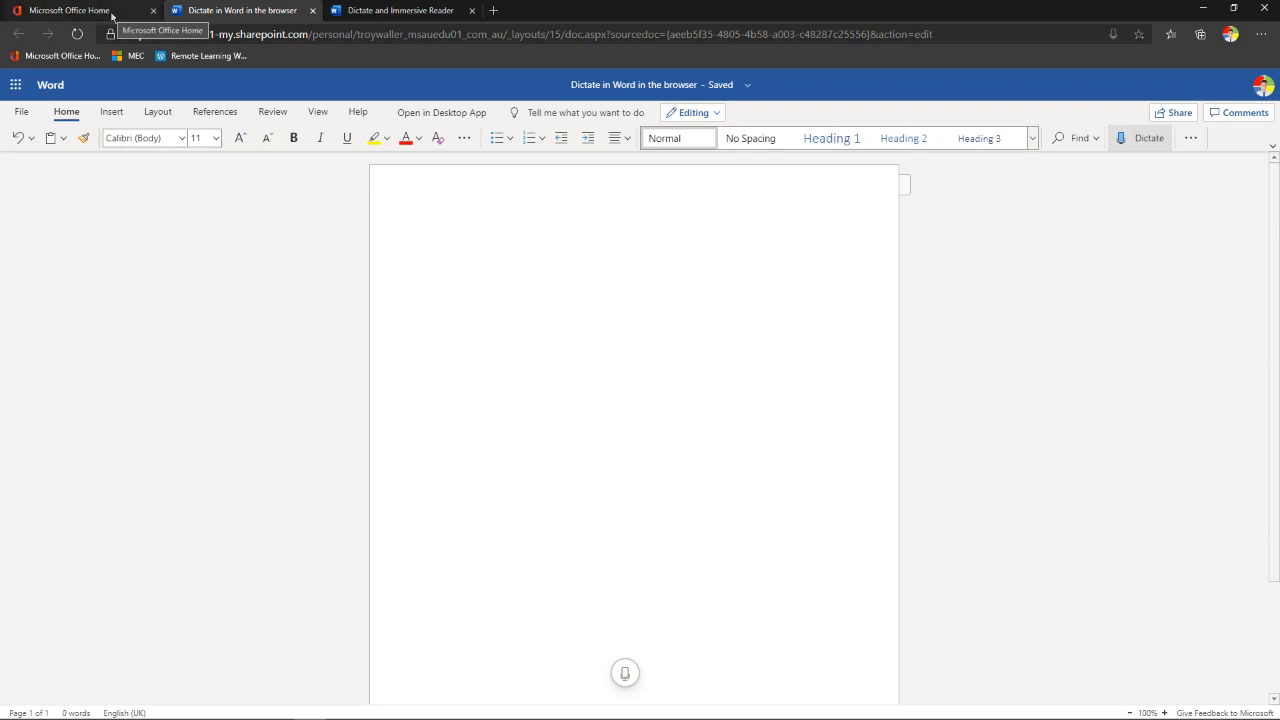
pyautogui.click(112, 14)
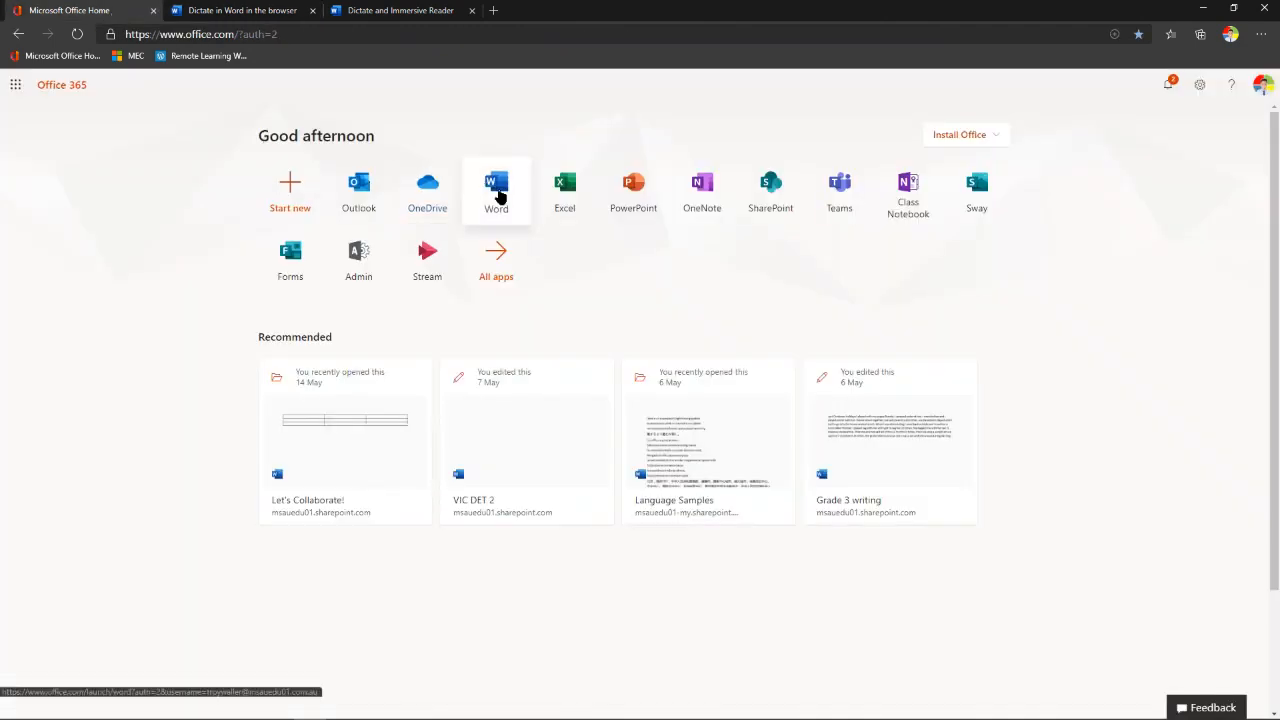
pyautogui.click(256, 11)
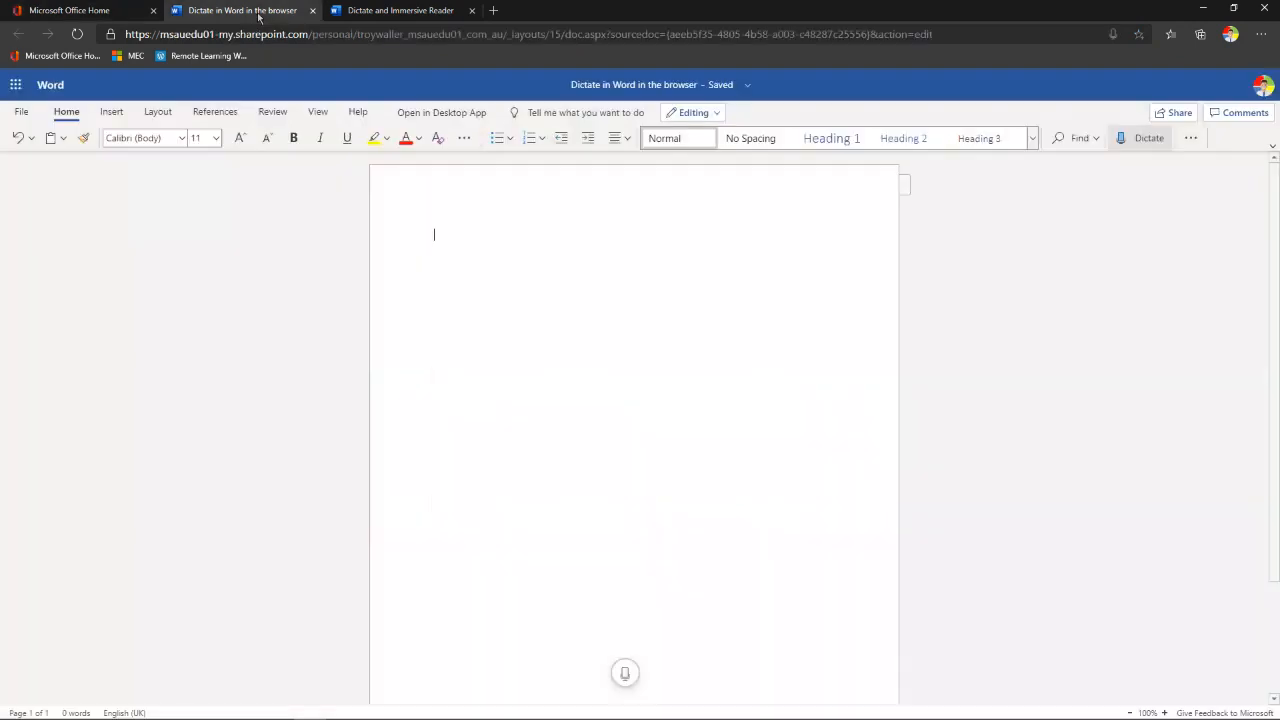
# - Set the spoken language in the dictation settings to English (Australia)
pyautogui.click(1133, 139)
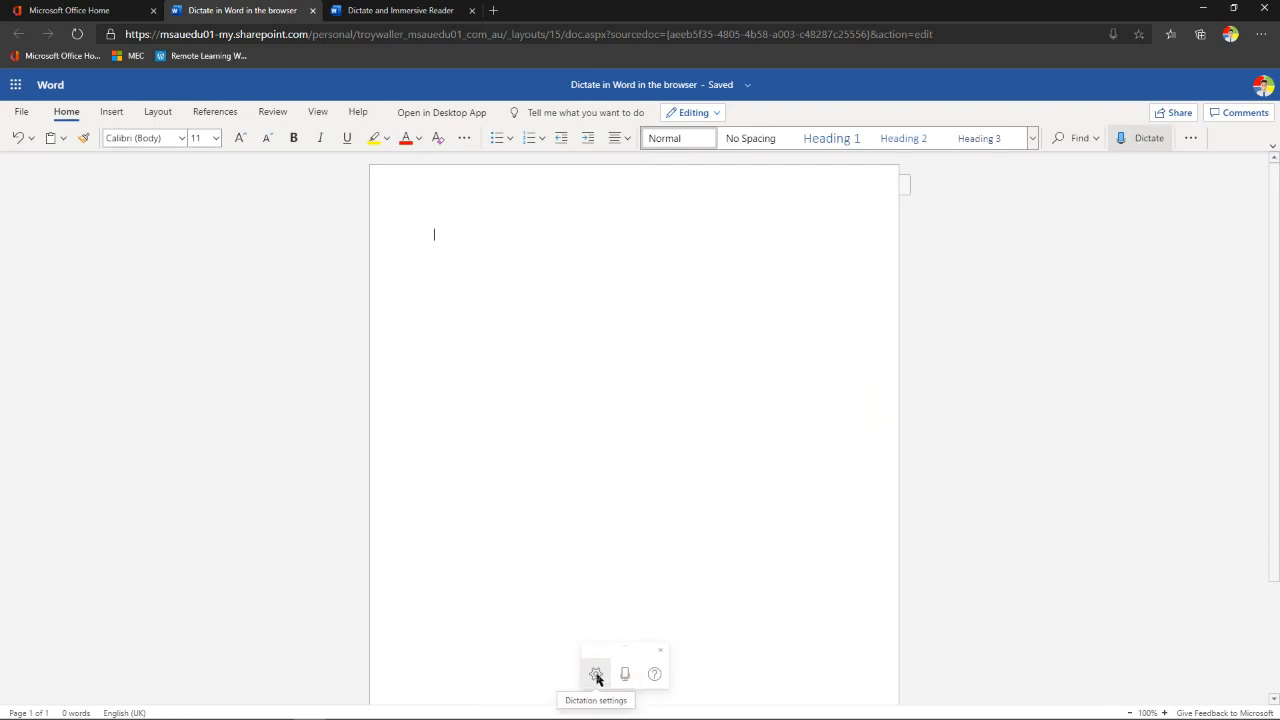
pyautogui.click(596, 678)
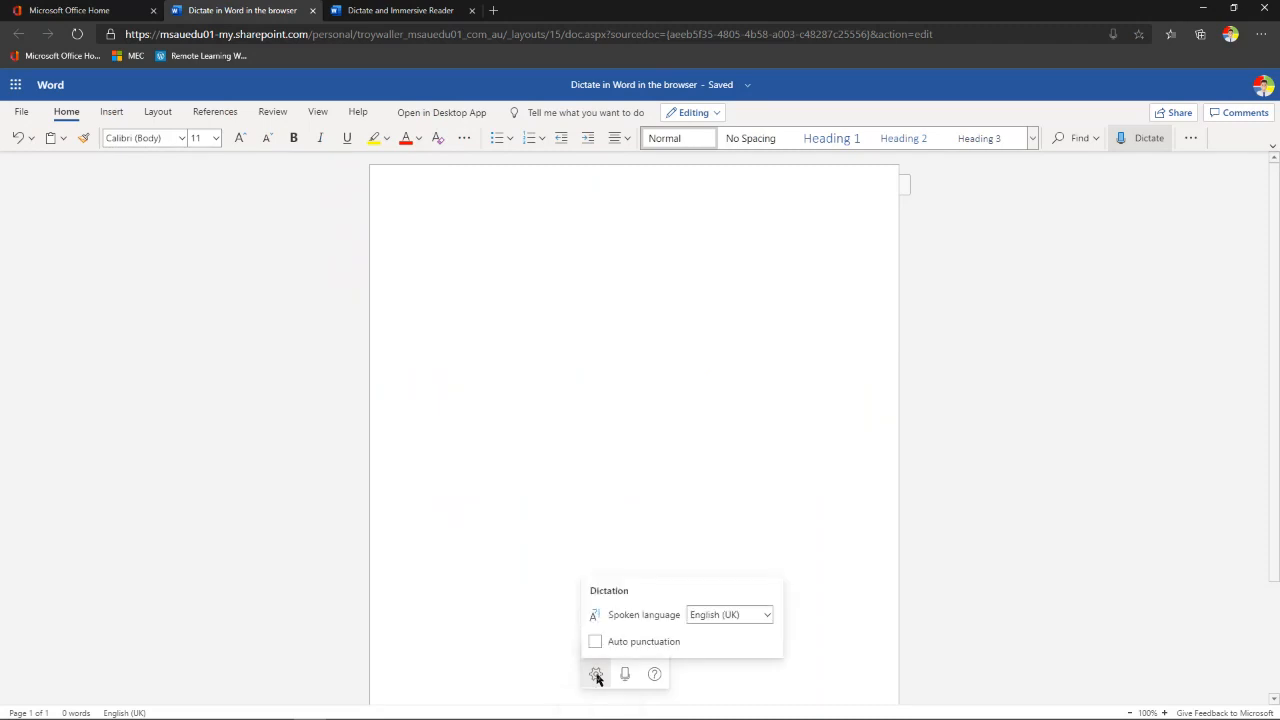
pyautogui.click(752, 613)
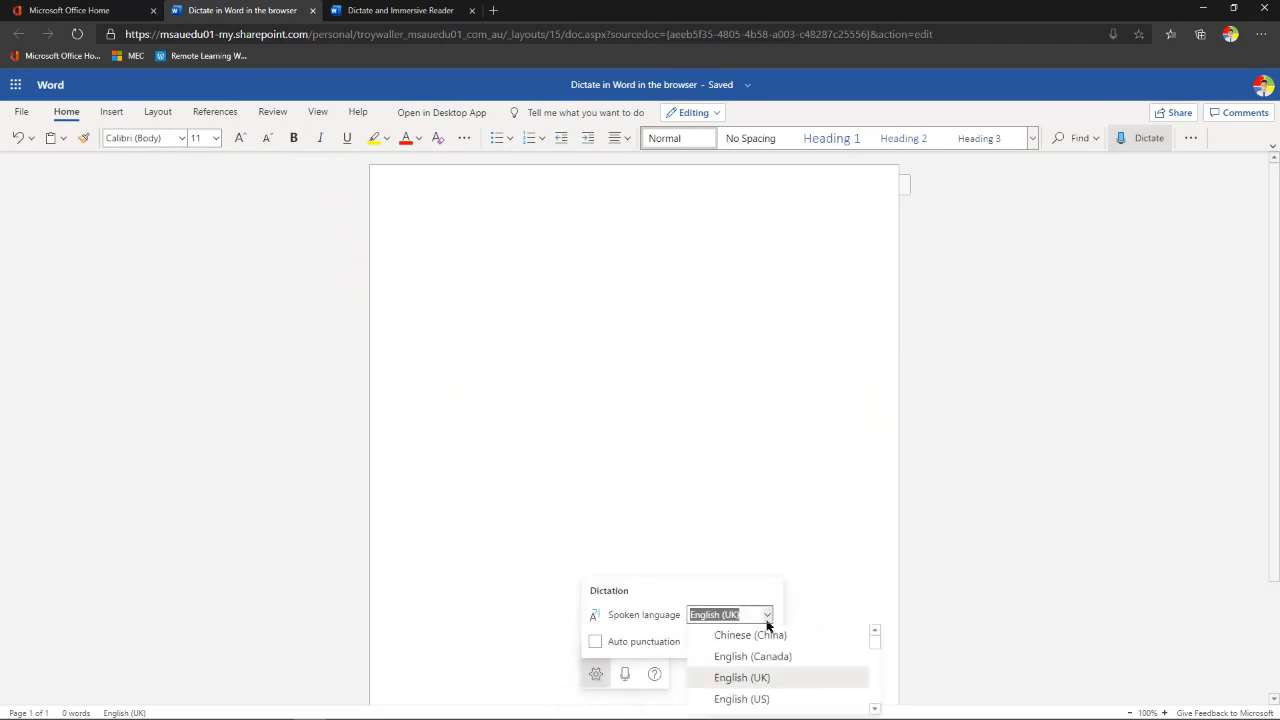
pyautogui.scroll(-1, 760, 652)
pyautogui.scroll(-5, 762, 658)
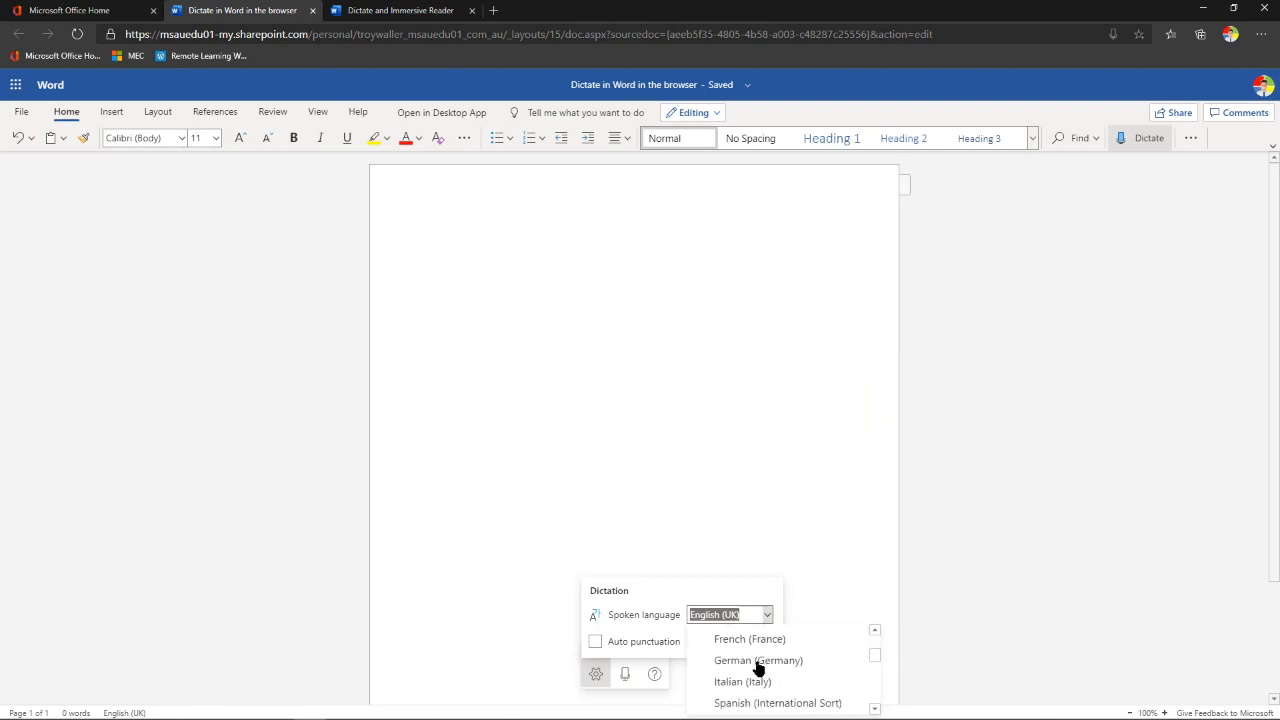
pyautogui.scroll(-2, 757, 669)
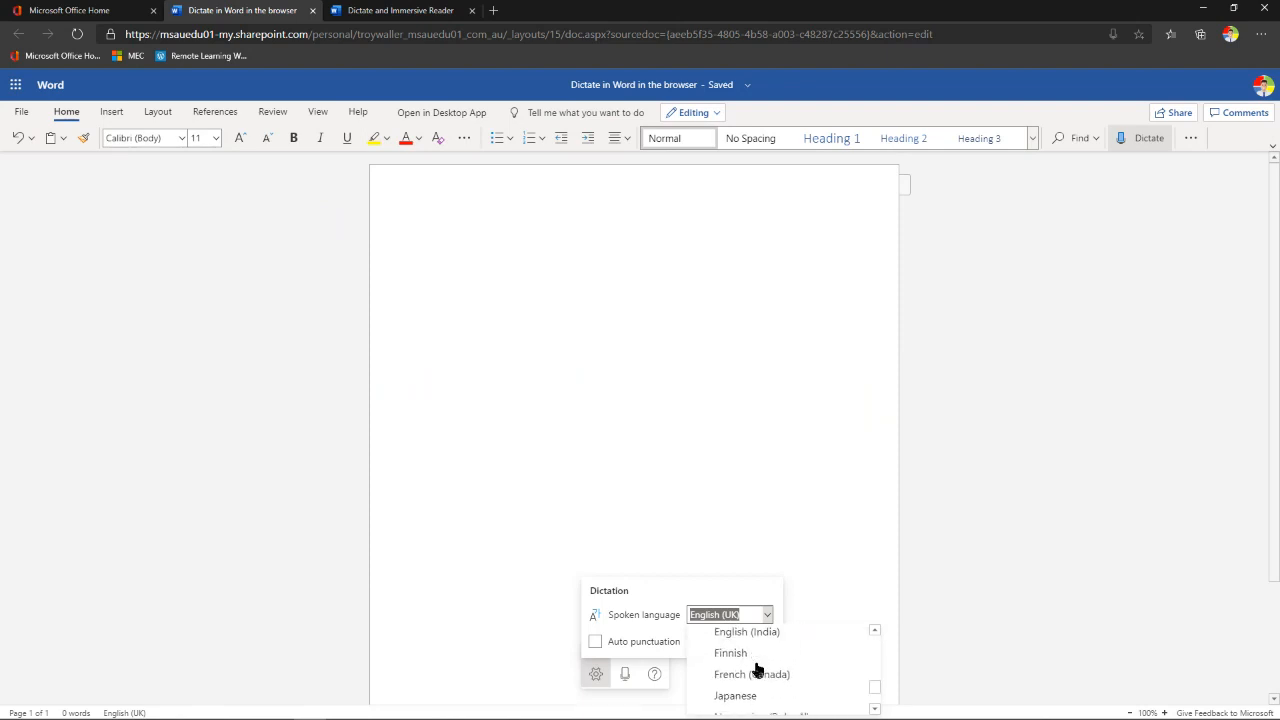
pyautogui.scroll(1, 757, 660)
pyautogui.click(757, 638)
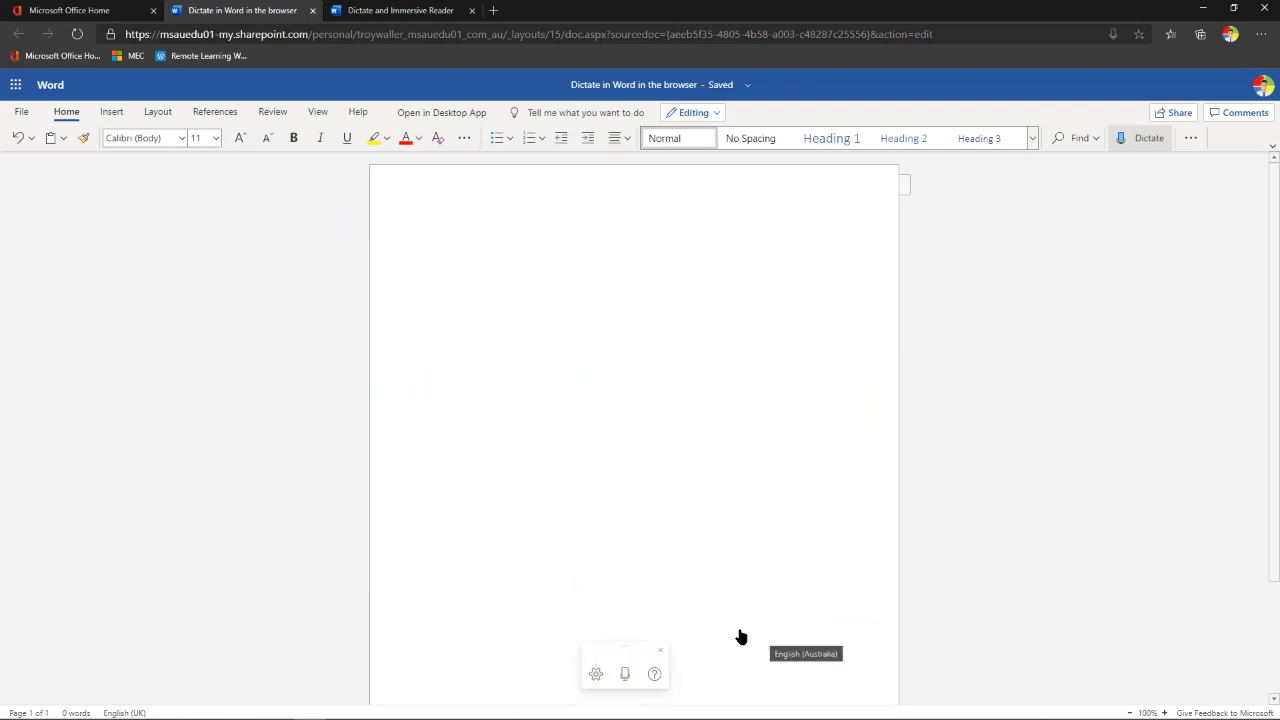
pyautogui.click(594, 676)
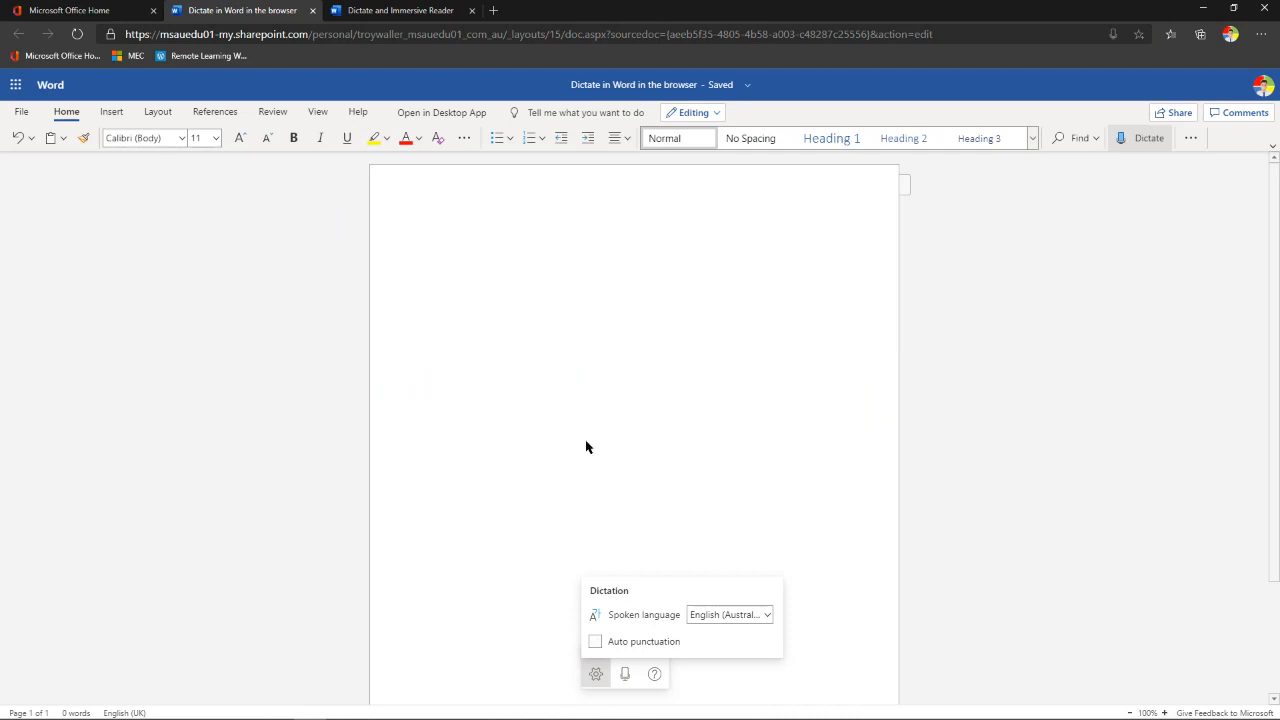
# - Set the font size to 26 at the start of the blank document
pyautogui.click(450, 236)
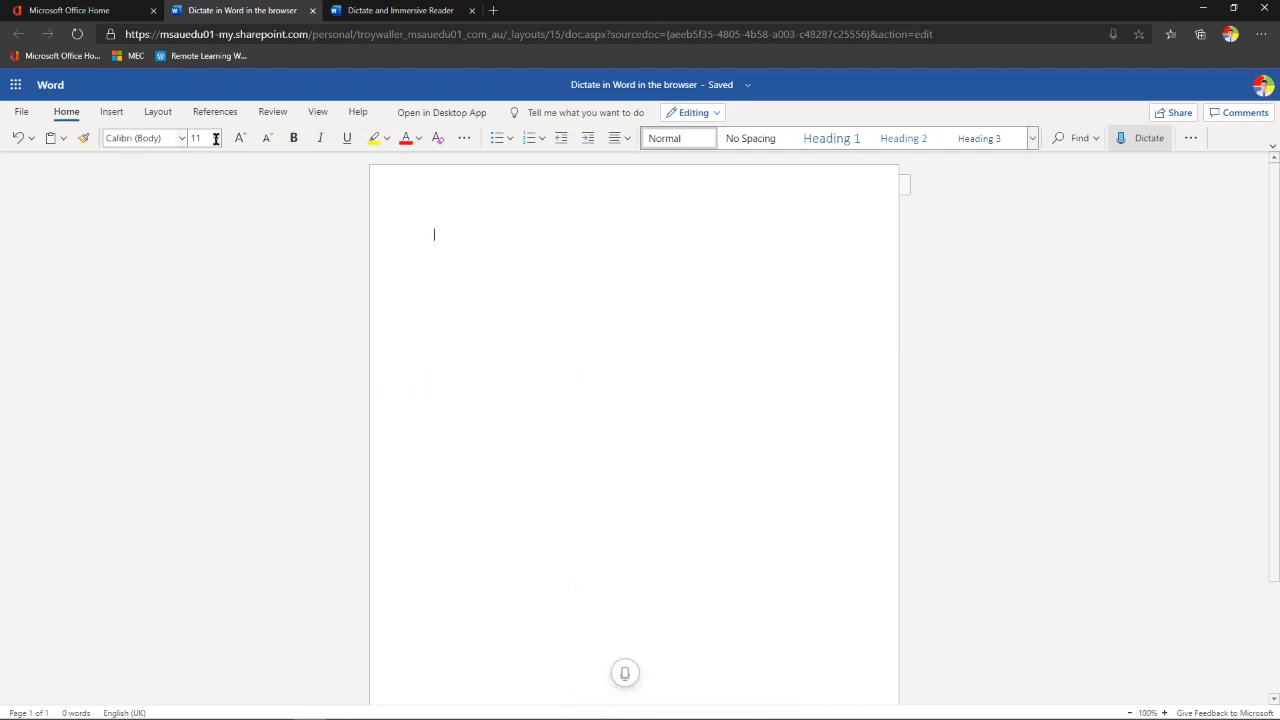
pyautogui.click(218, 140)
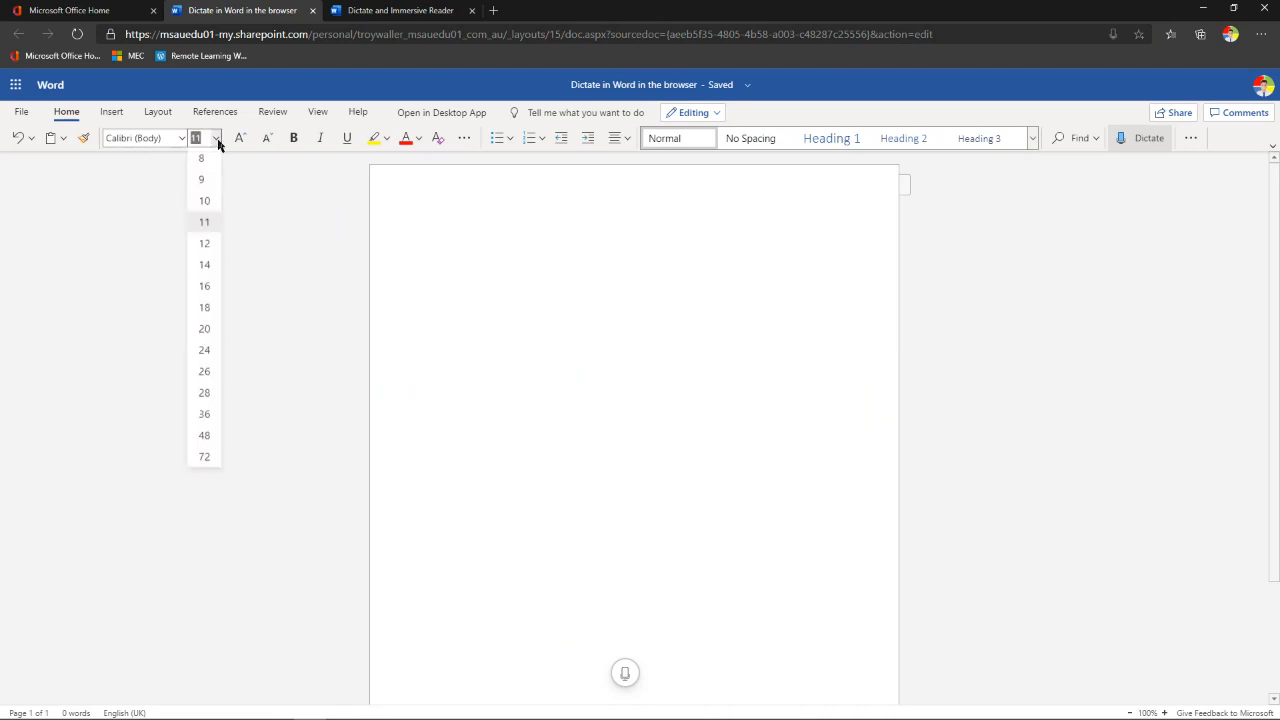
pyautogui.click(205, 371)
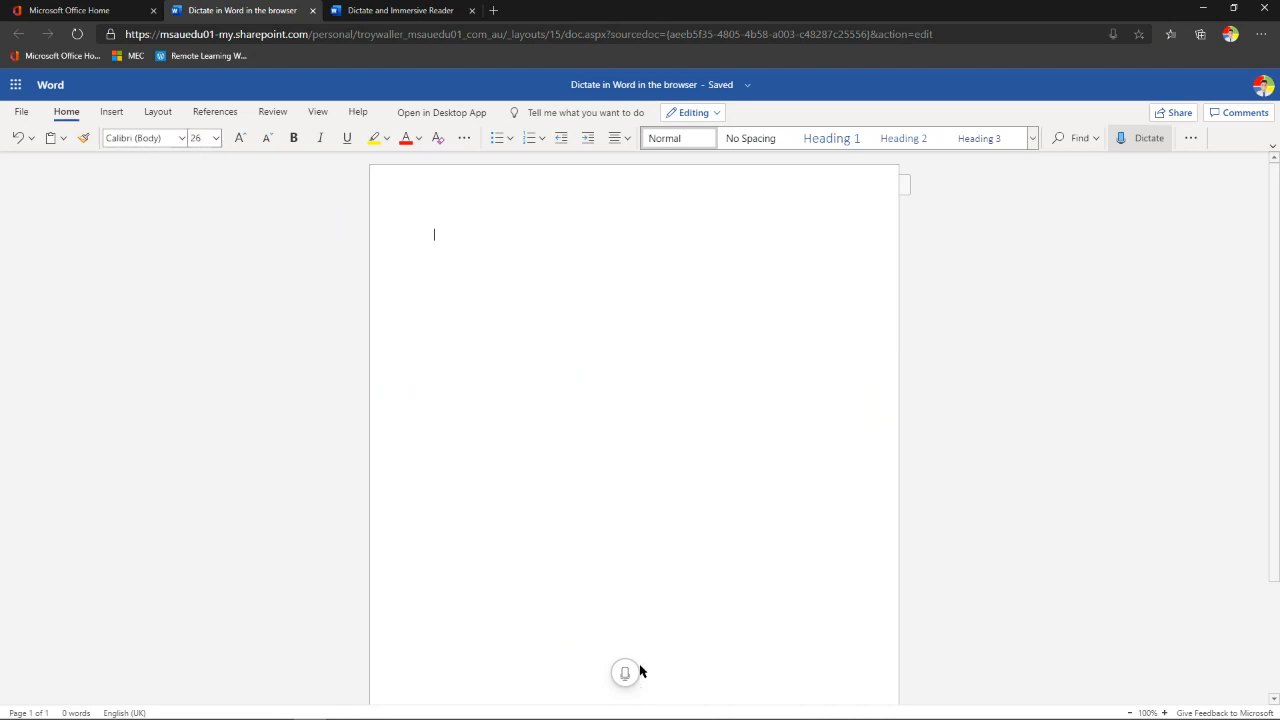
# - Dictate the story about the puppy Brandy, from "Last Christmas Holidays I played" through "you're amazing!", and stop dictating
pyautogui.moveTo(623, 677)
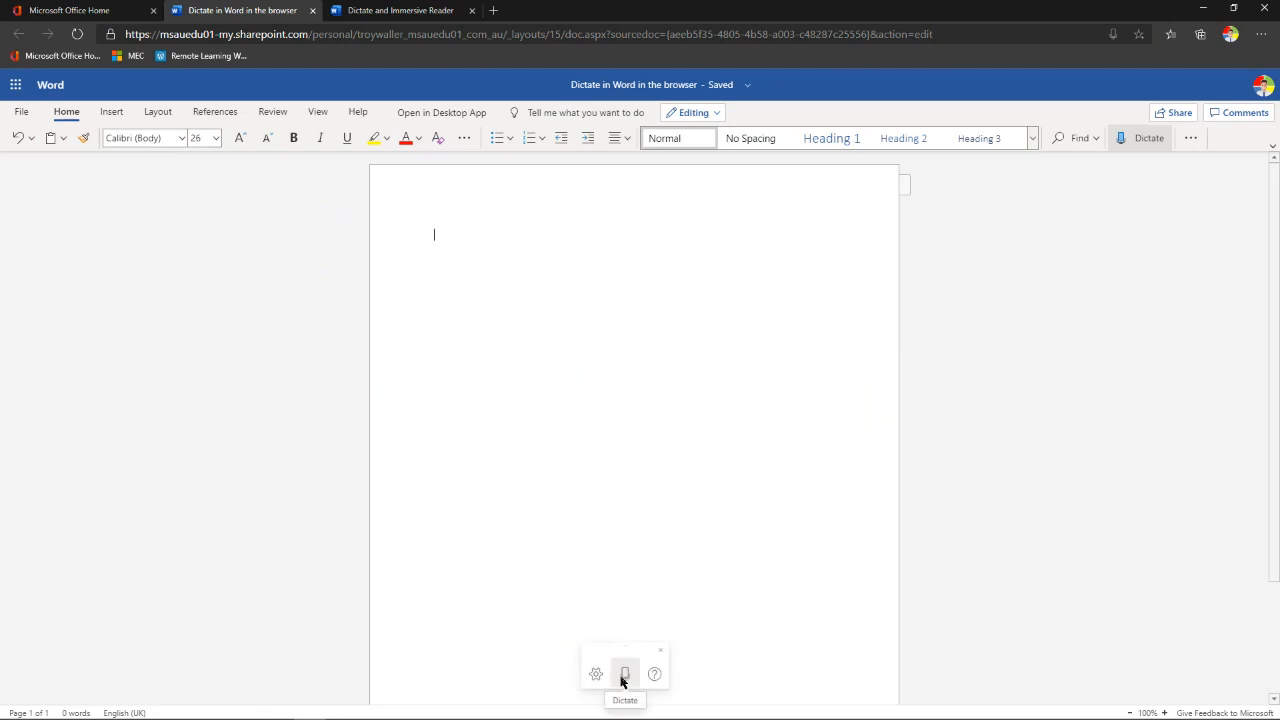
pyautogui.click(623, 677)
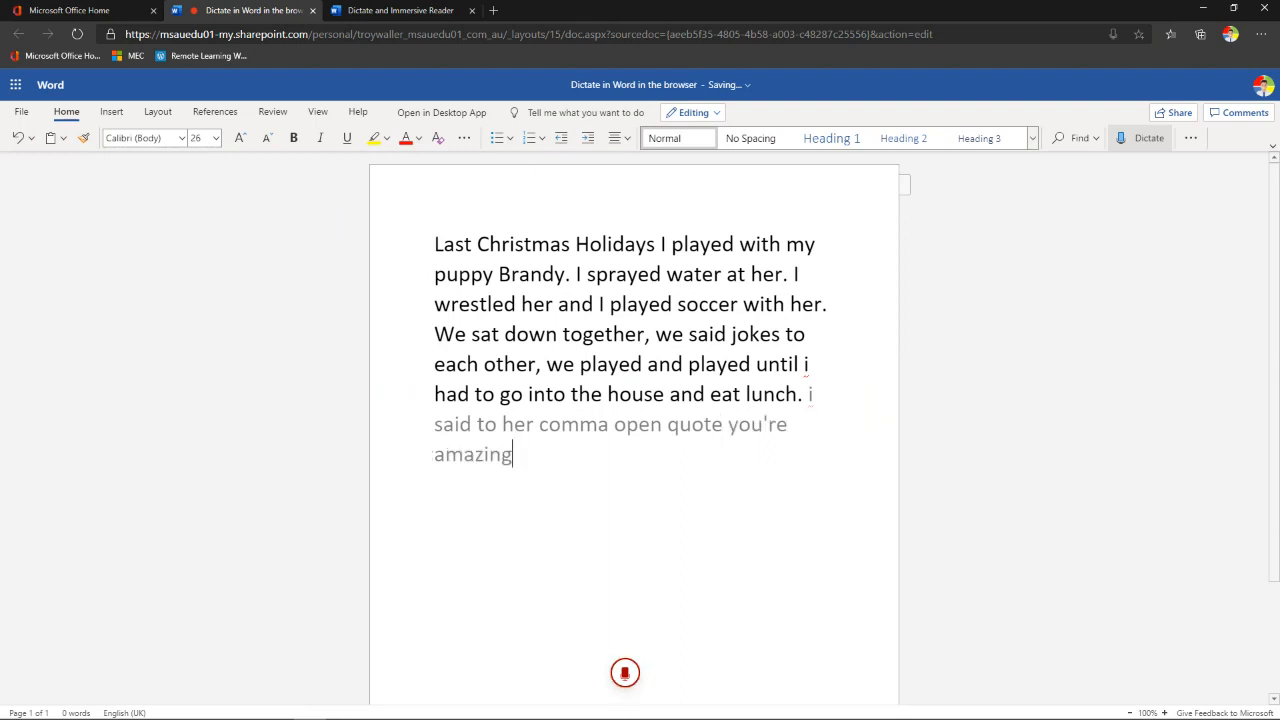
pyautogui.click(625, 675)
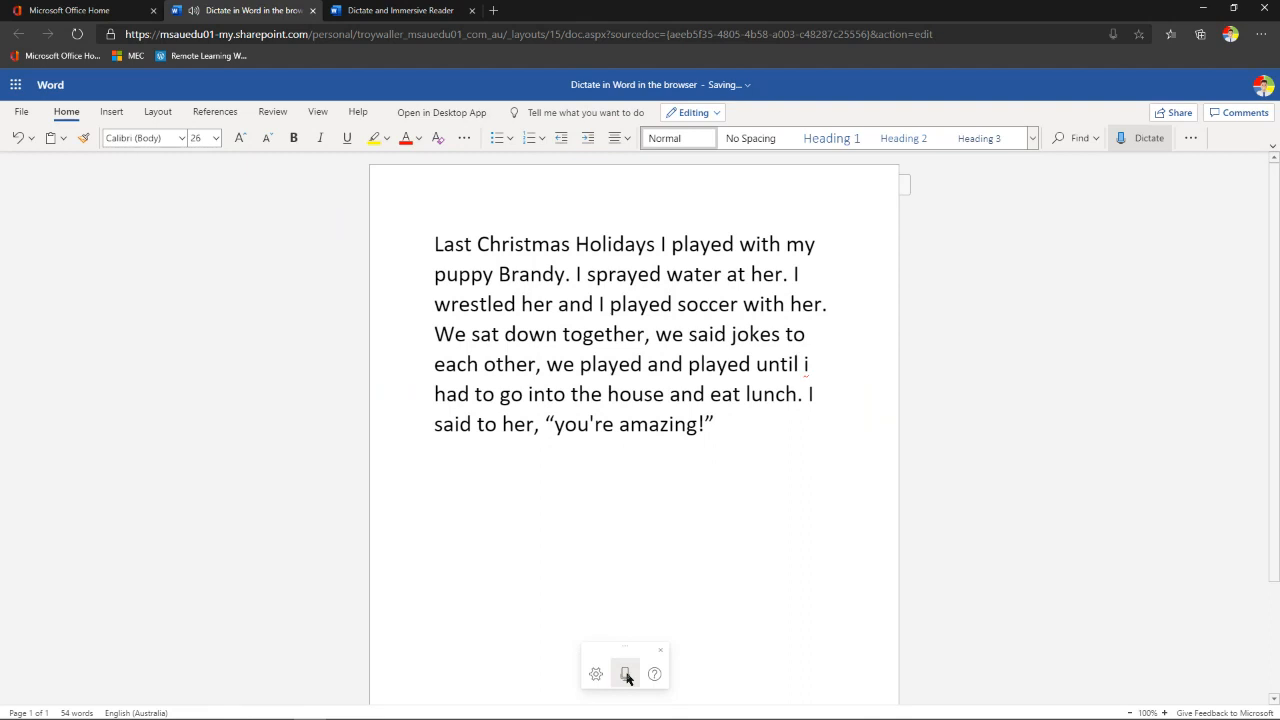
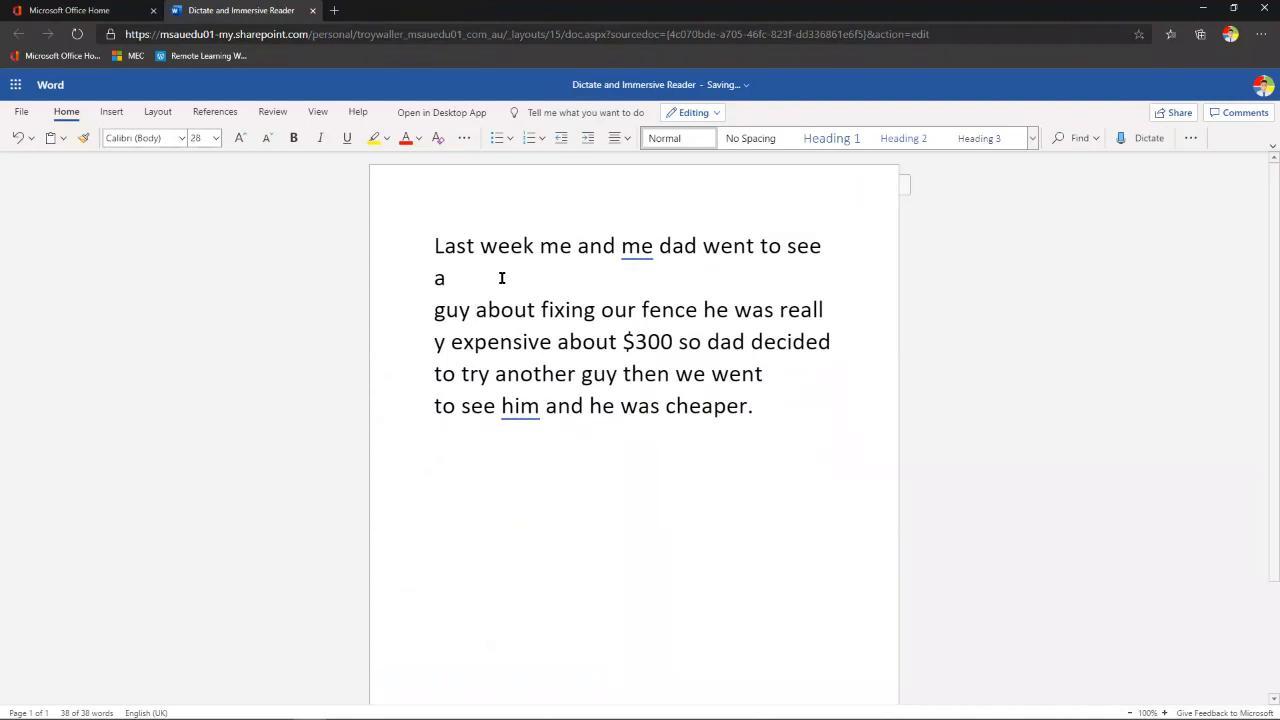
pyautogui.click(436, 310)
pyautogui.press('BackSpace')
pyautogui.press('Return')
# - Open the text about fixing the fence in Immersive Reader and have it read aloud, starting from the word "Last"
pyautogui.click(318, 113)
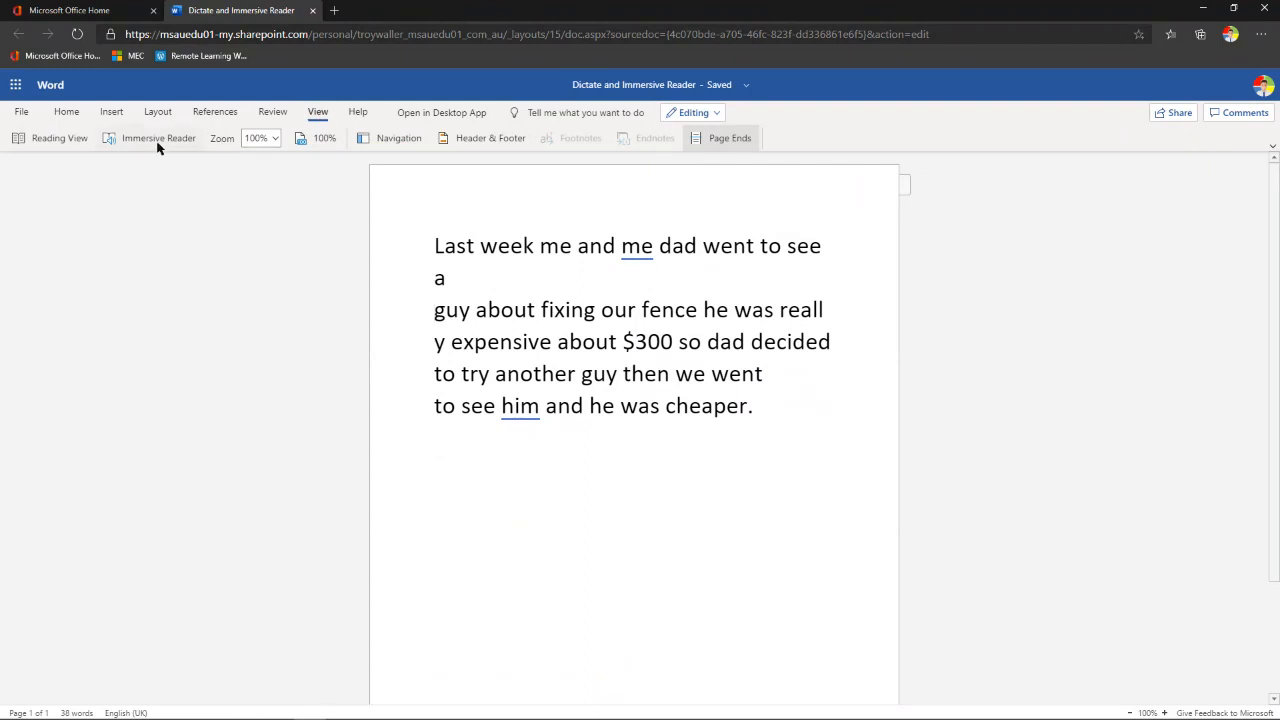
pyautogui.click(157, 140)
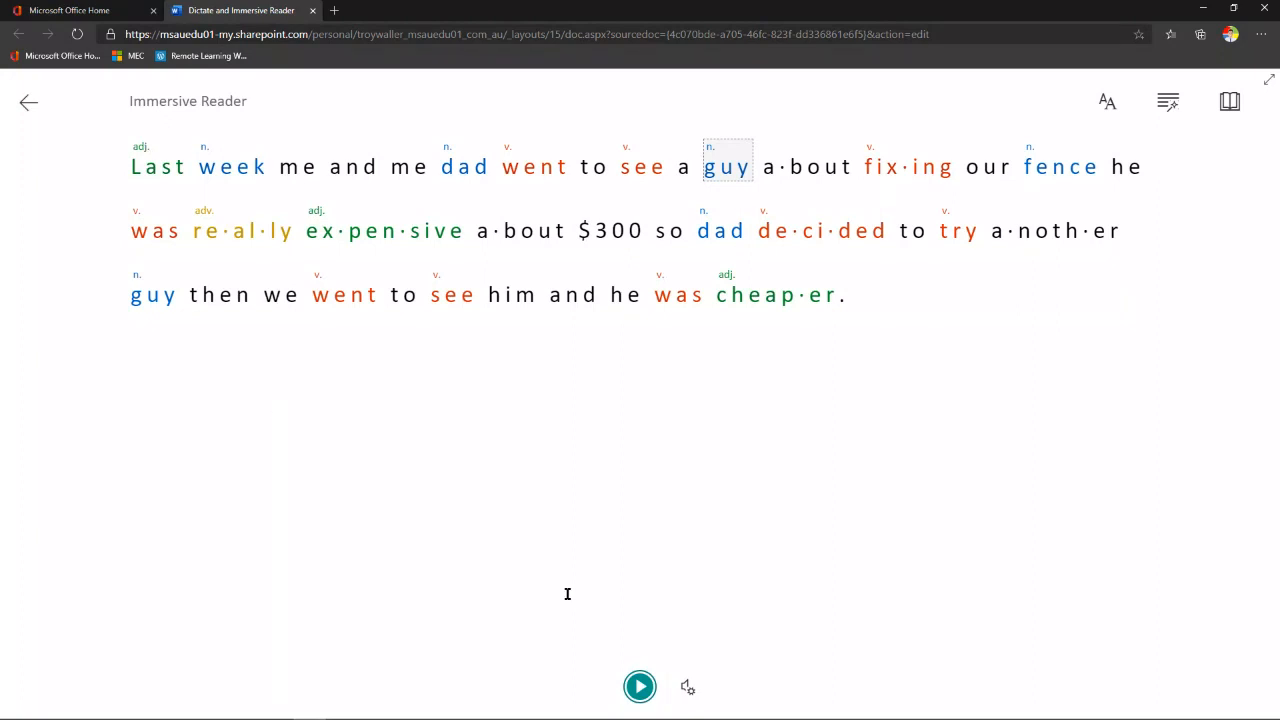
pyautogui.click(642, 692)
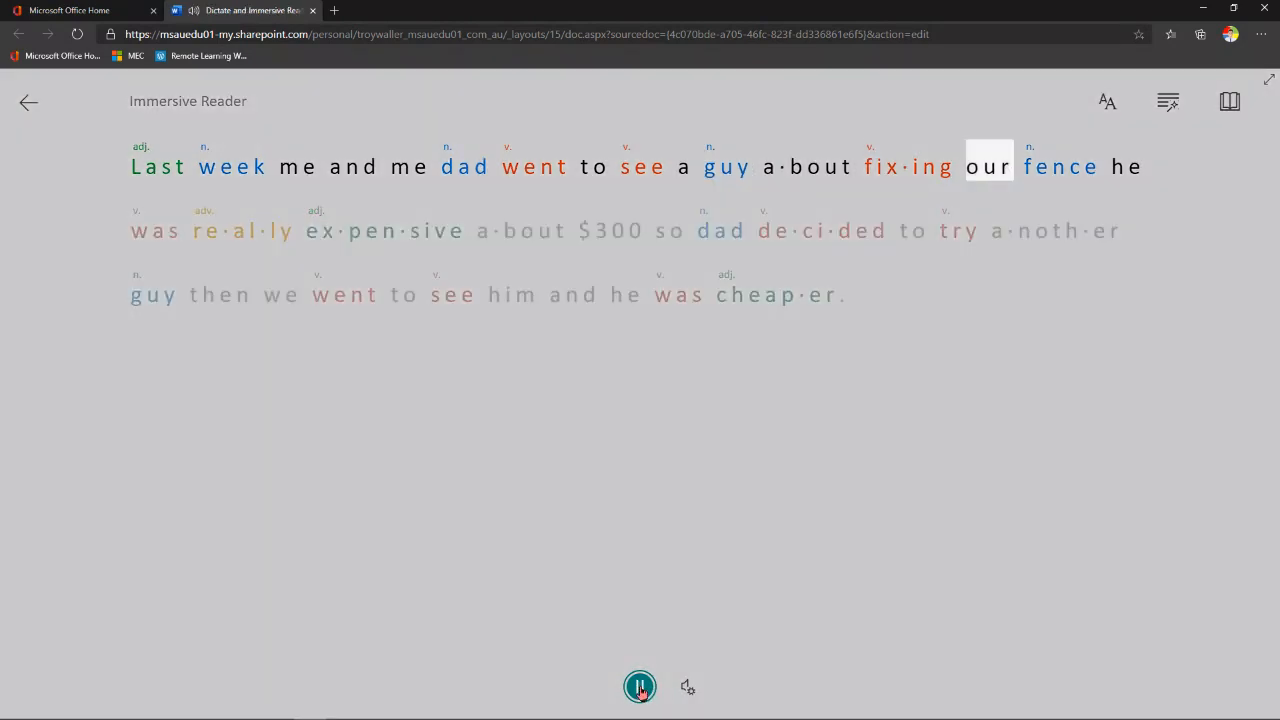
pyautogui.click(642, 692)
pyautogui.click(151, 169)
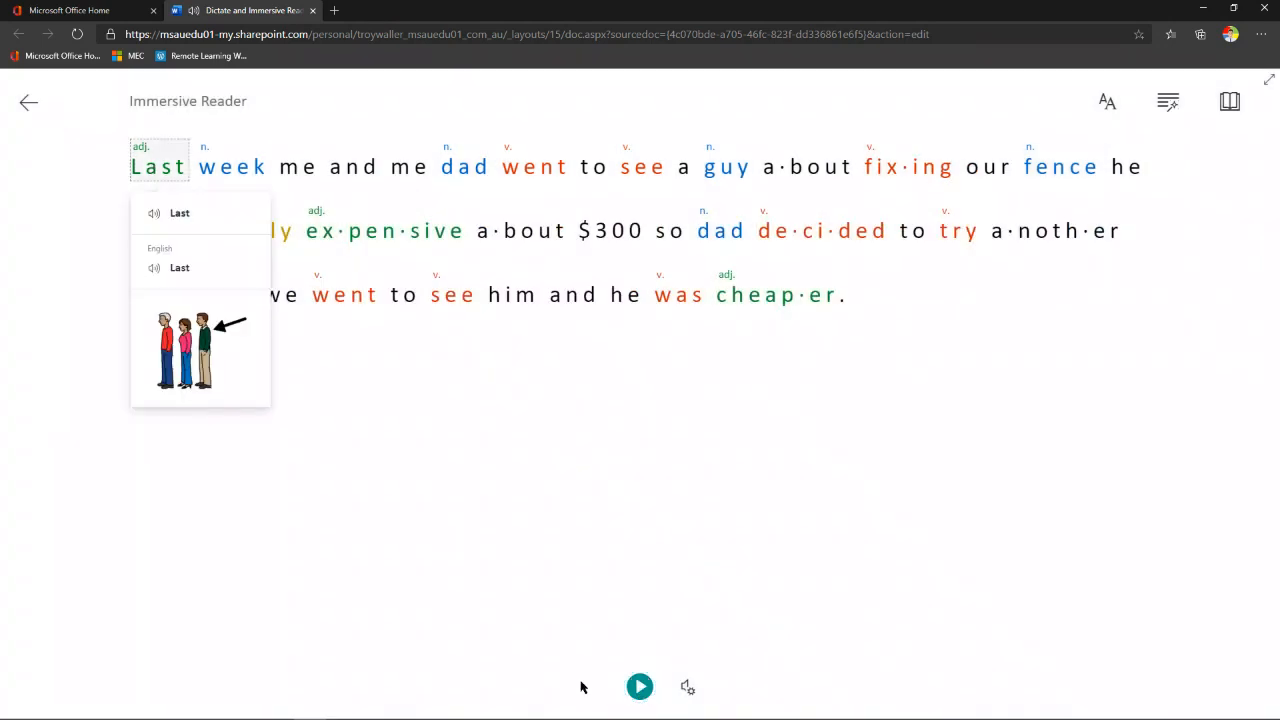
pyautogui.click(641, 688)
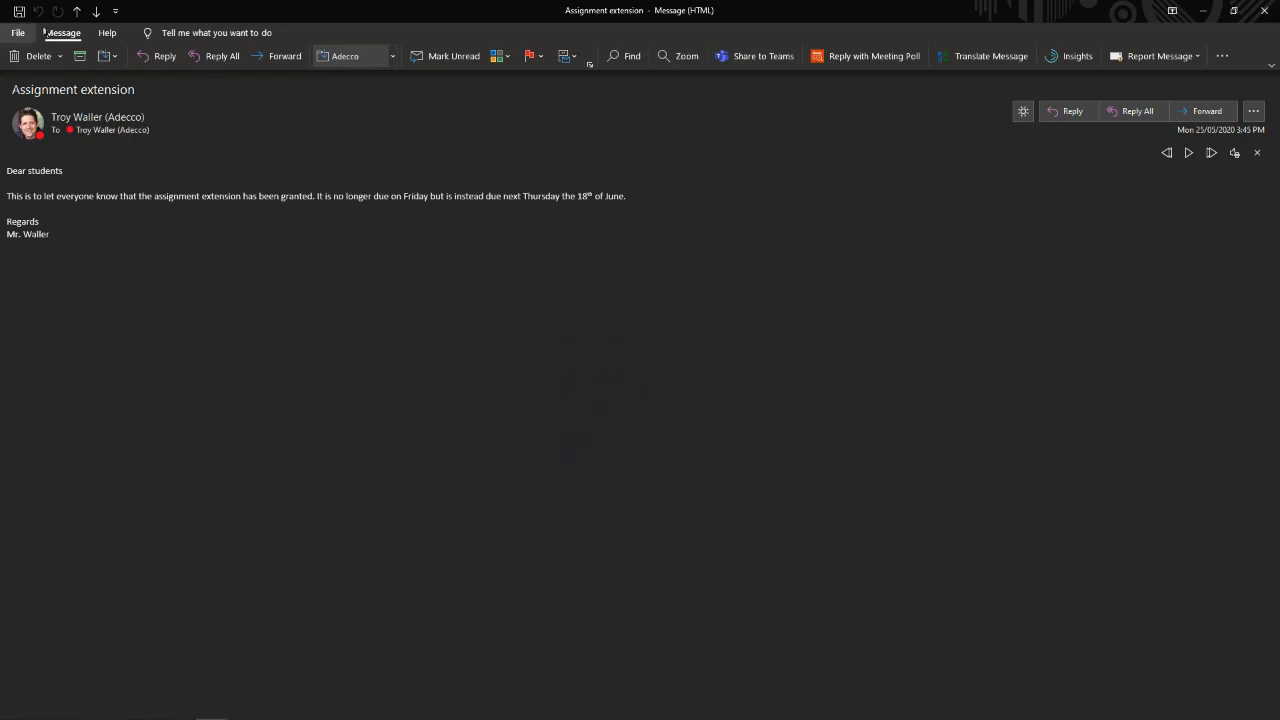
# - Switch to the "Assignment extension" email in Outlook, find the Read Aloud command and turn it off
pyautogui.click(178, 32)
pyautogui.write('read')
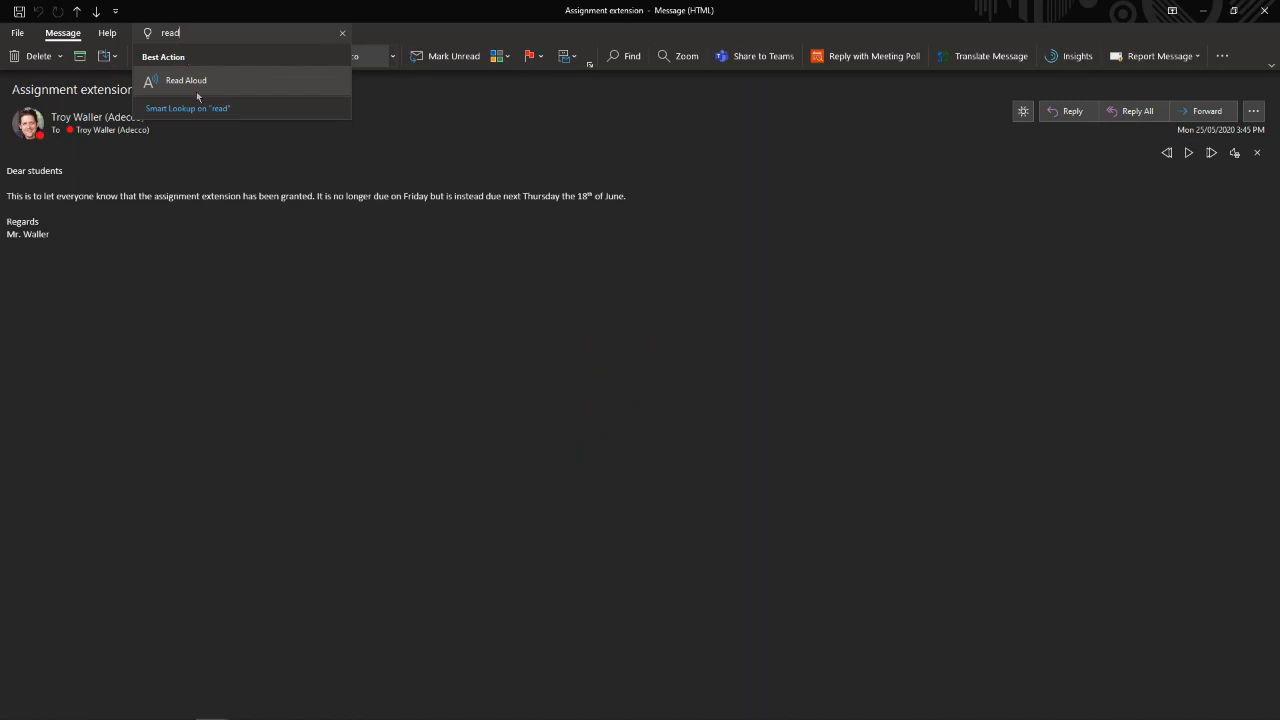
pyautogui.click(195, 82)
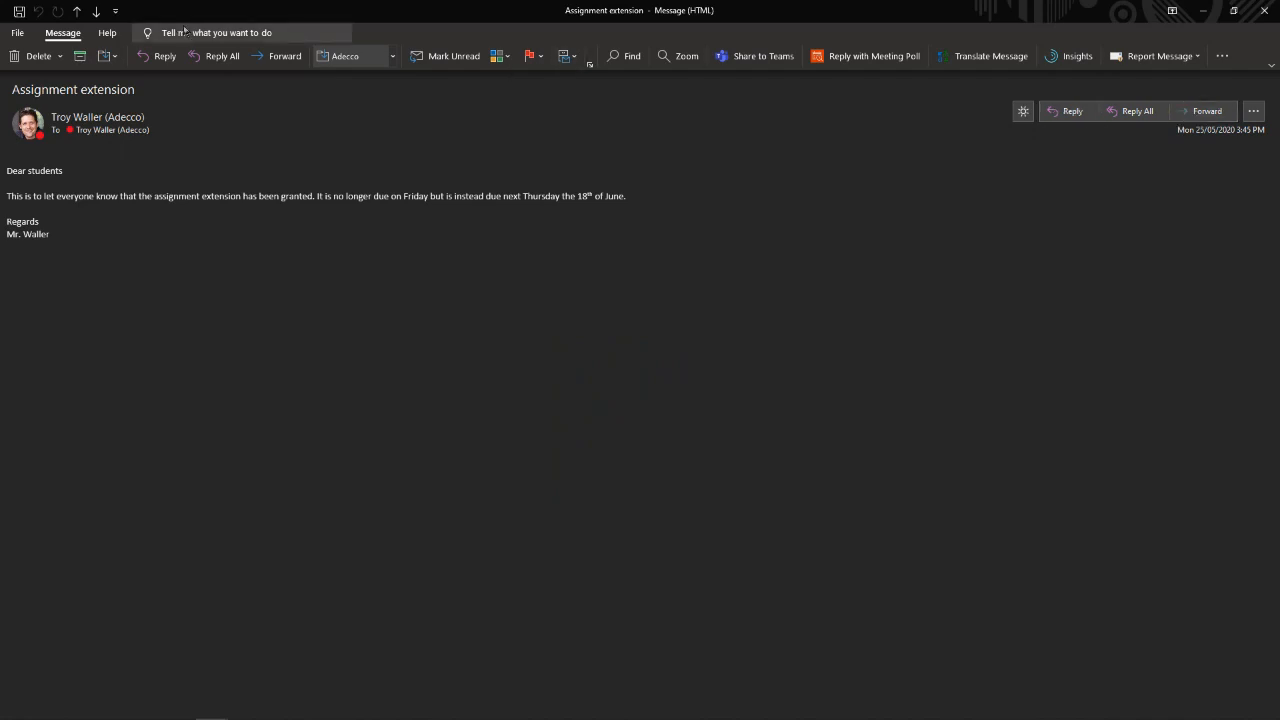
# - Find the Read Aloud command, turn it on for the "Assignment extension" email and play the message
pyautogui.click(193, 35)
pyautogui.write('read')
pyautogui.click(189, 89)
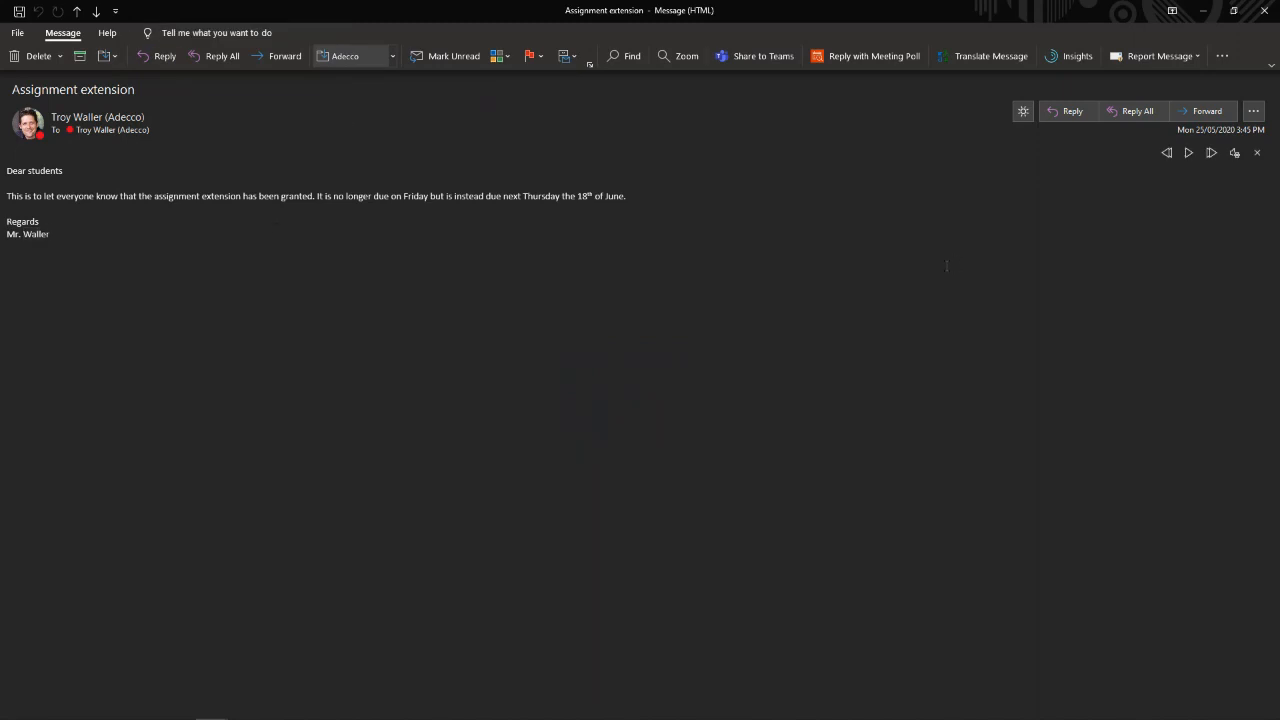
pyautogui.click(1188, 153)
# - Start a reply to the "Assignment extension" email, maximize its window and delete the automatic signature block
pyautogui.click(1073, 112)
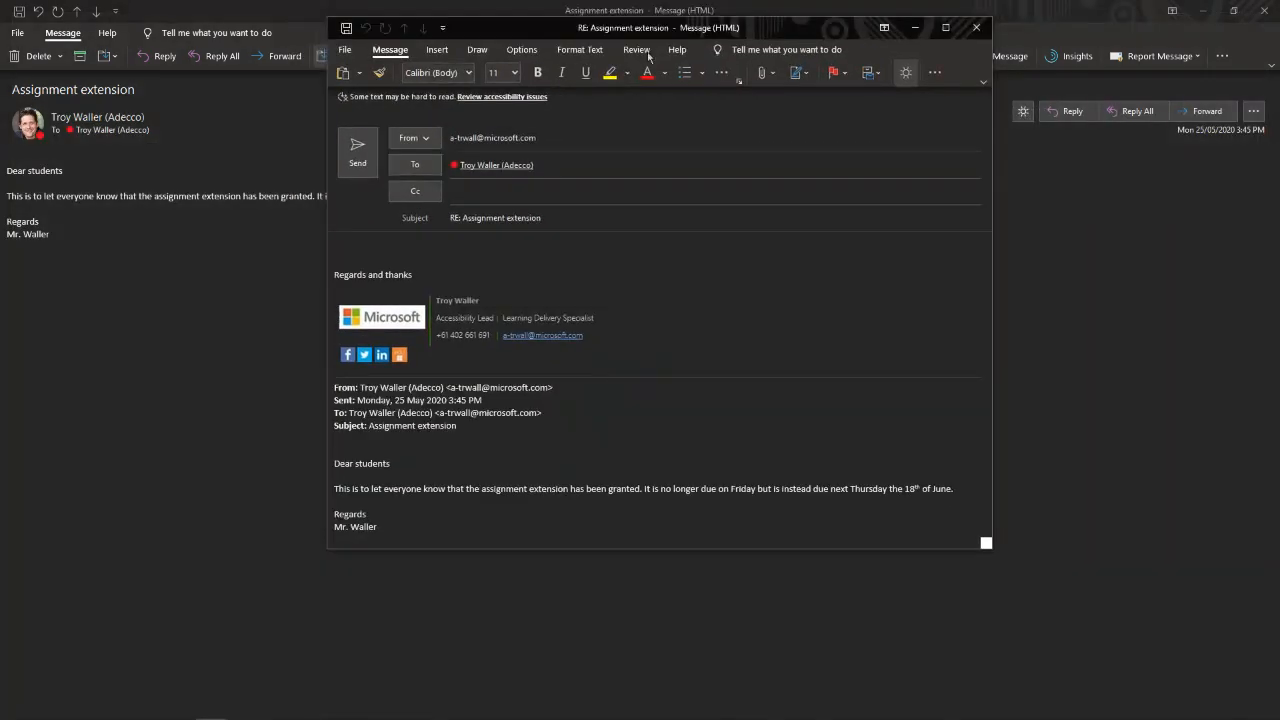
pyautogui.press('super+Left')
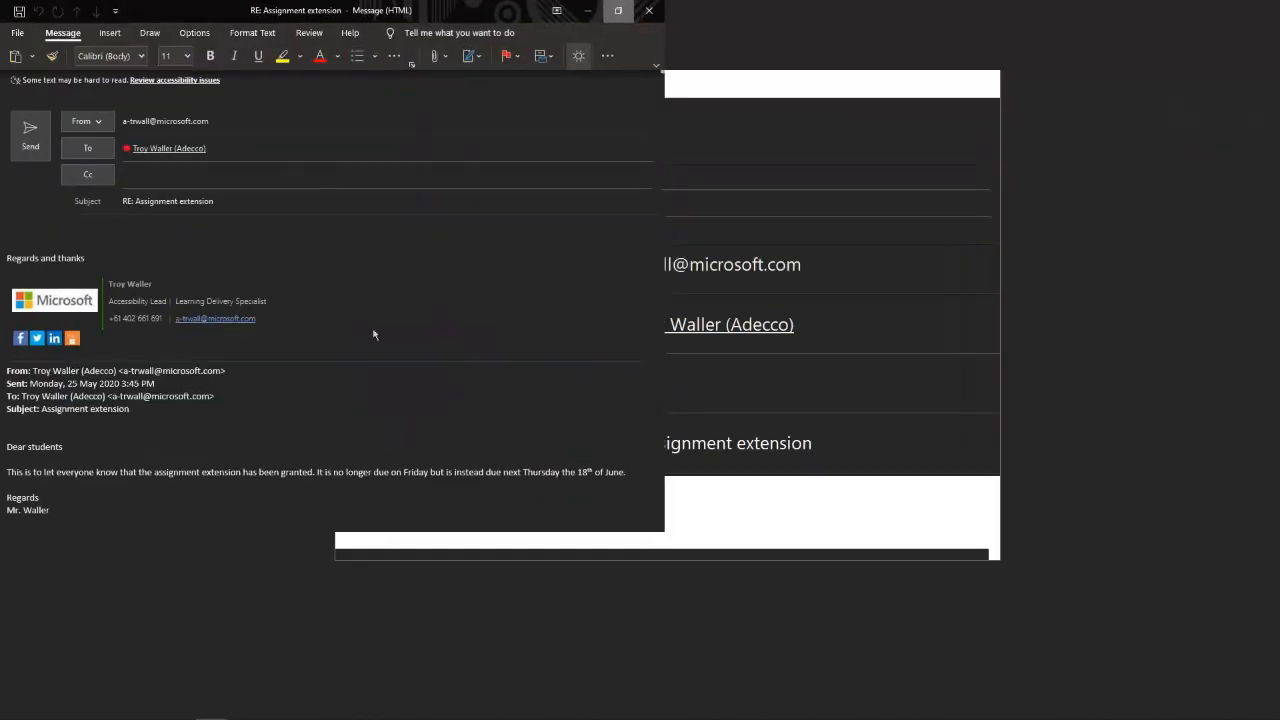
pyautogui.moveTo(138, 332)
pyautogui.mouseDown()
pyautogui.moveTo(60, 285)
pyautogui.moveTo(9, 228)
pyautogui.mouseUp()
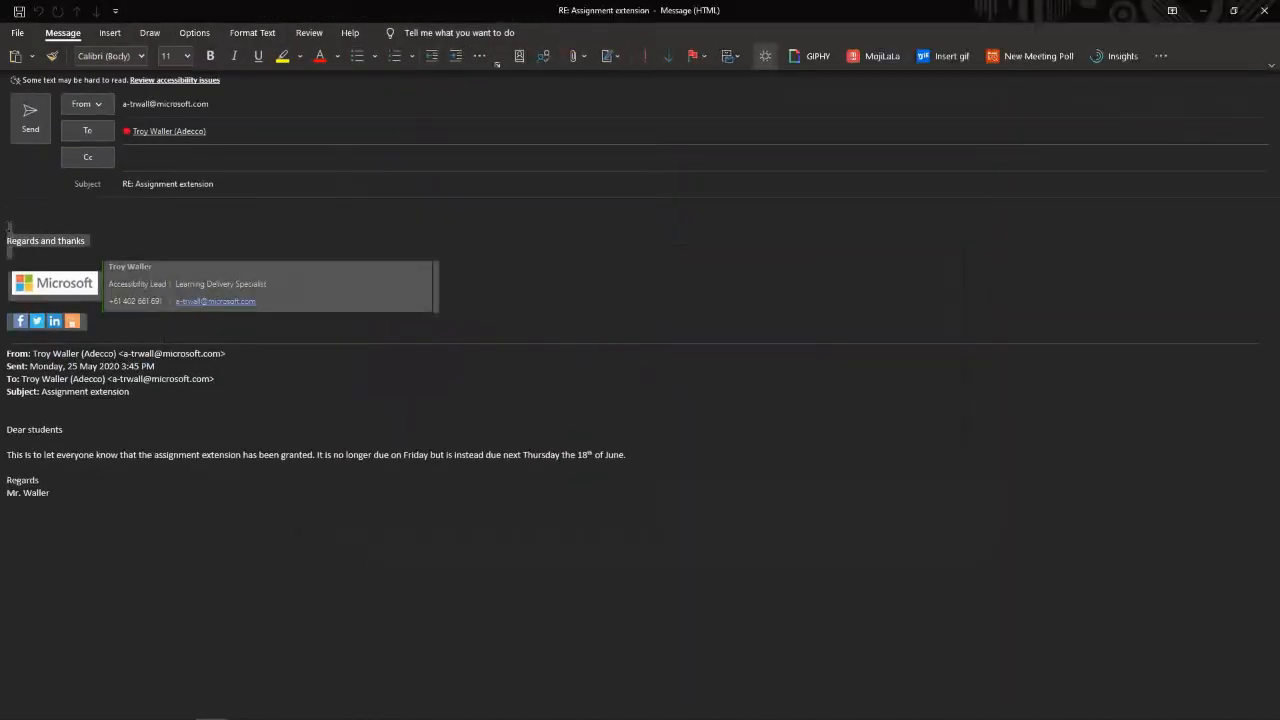
pyautogui.press('Delete')
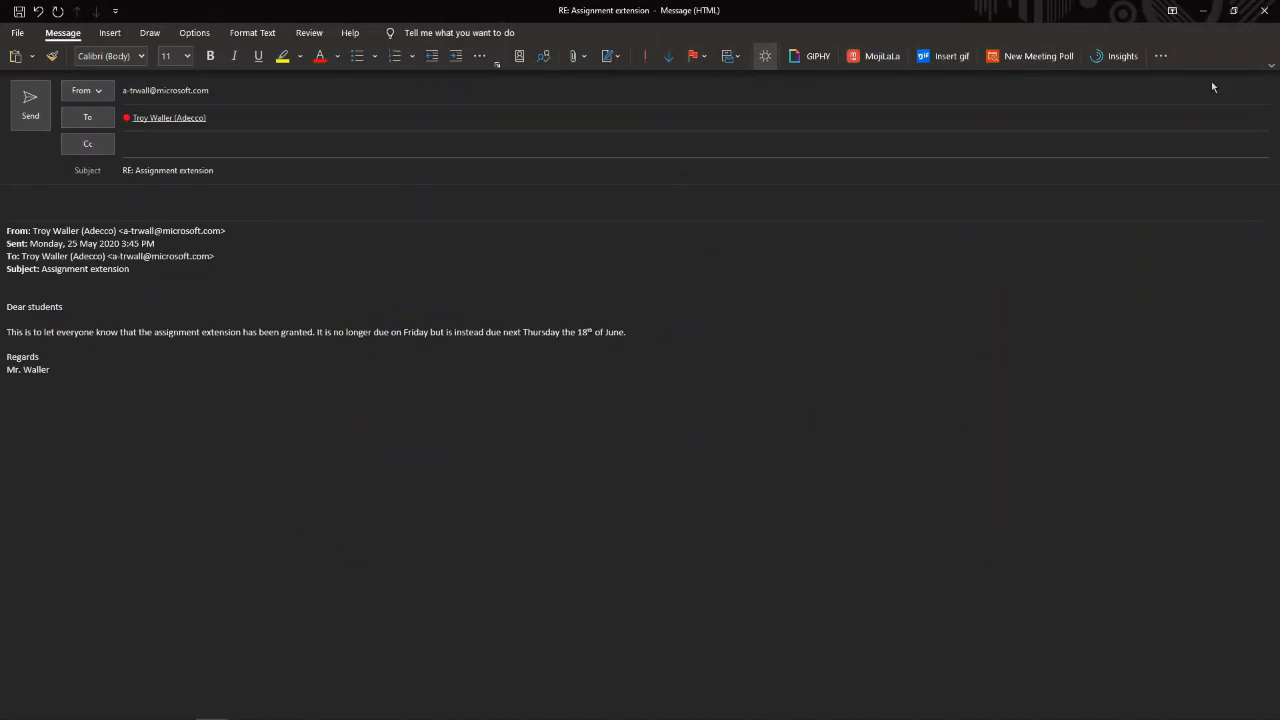
# - Look through the available dictation languages and start dictation in the body of the reply
pyautogui.click(1164, 59)
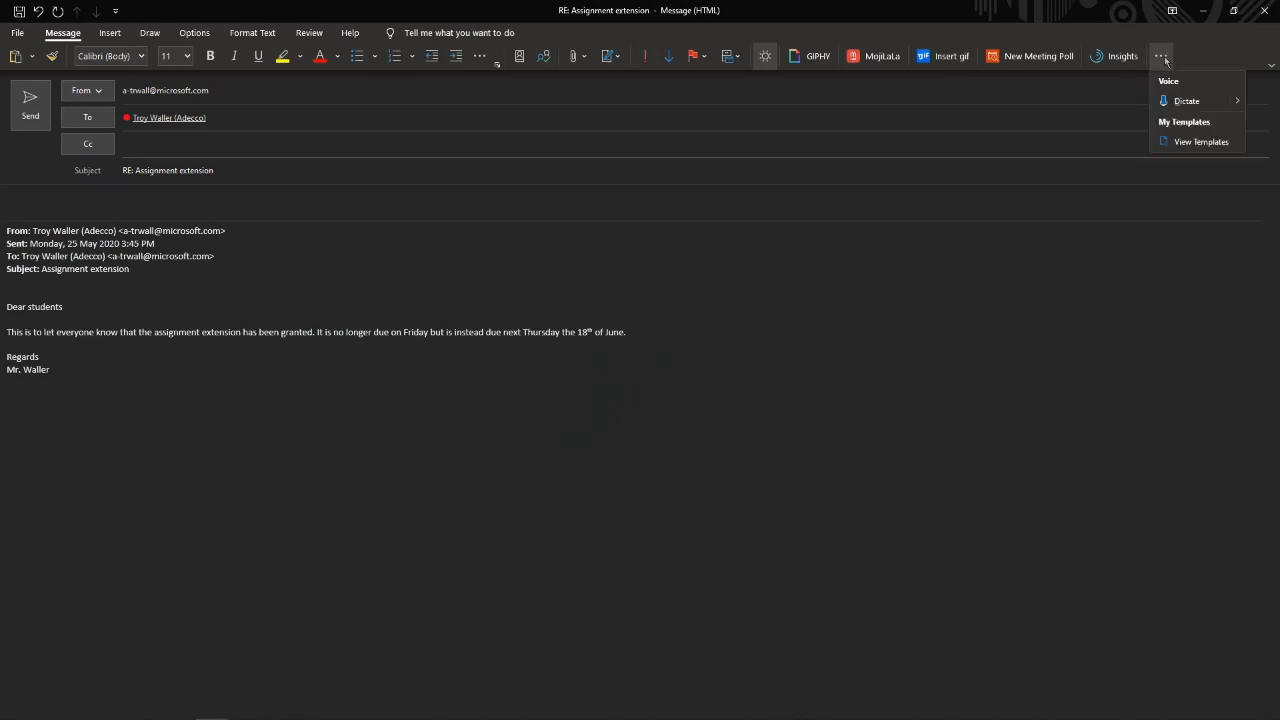
pyautogui.click(1238, 101)
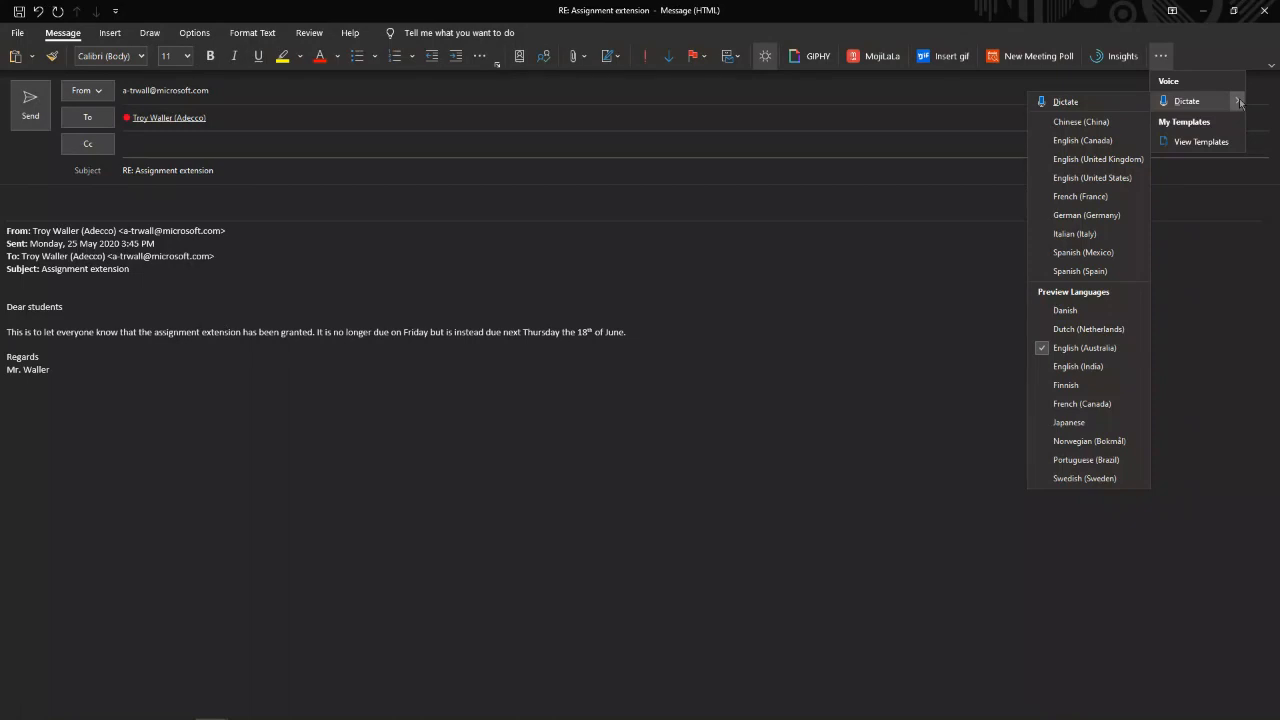
pyautogui.click(1187, 102)
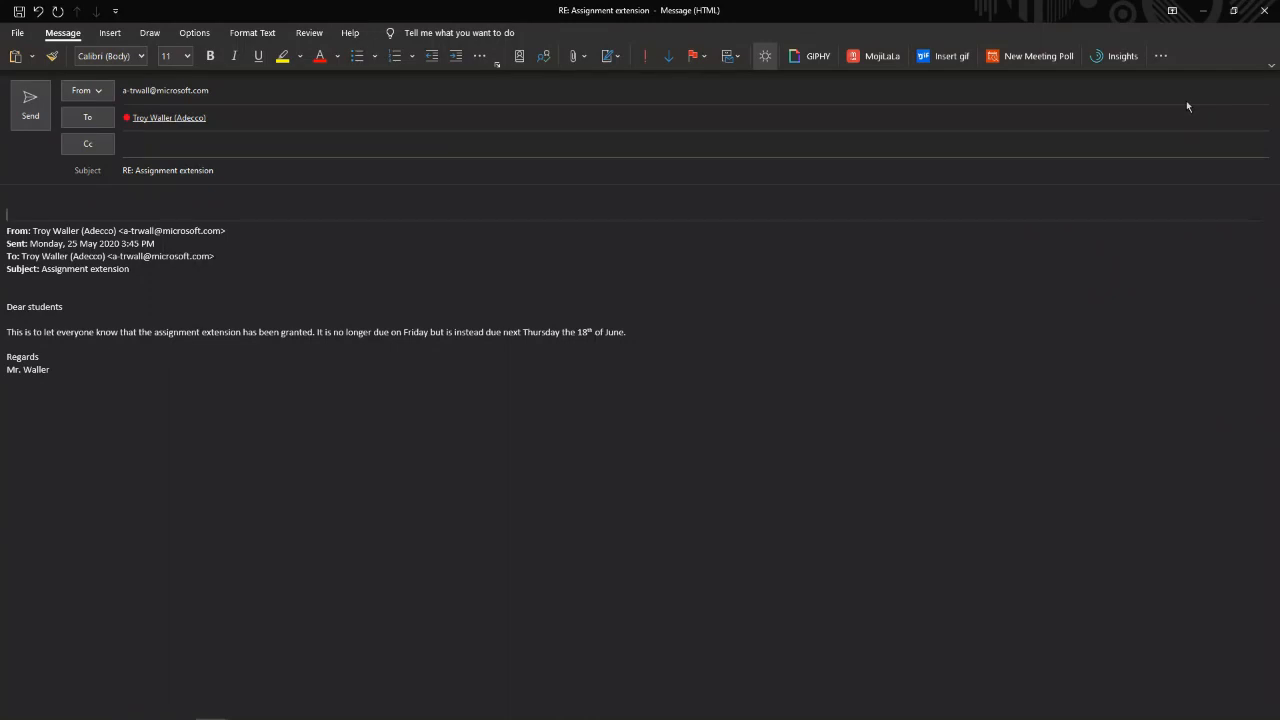
pyautogui.click(28, 208)
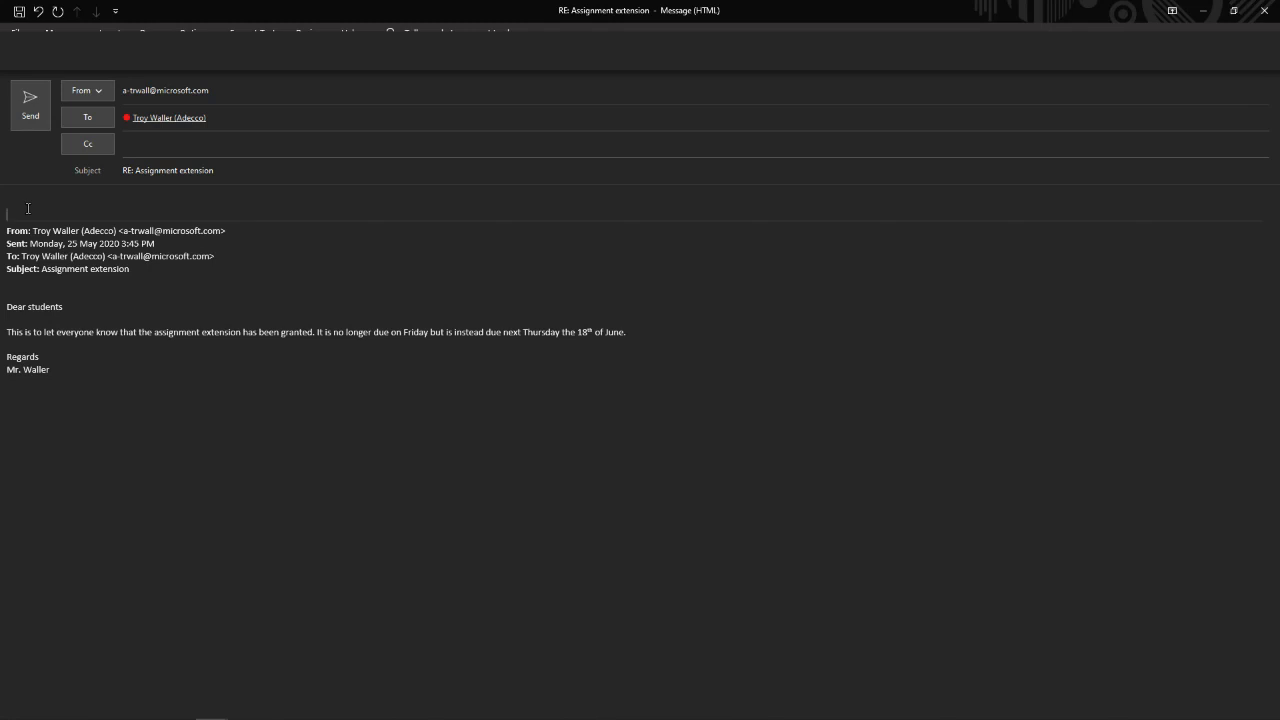
# - Dictate "Hi teacher", "Thanks very much for that I'll make sure that i get my assignment in on time." and "See you soon teacher" in the reply
pyautogui.write('hi teacher')
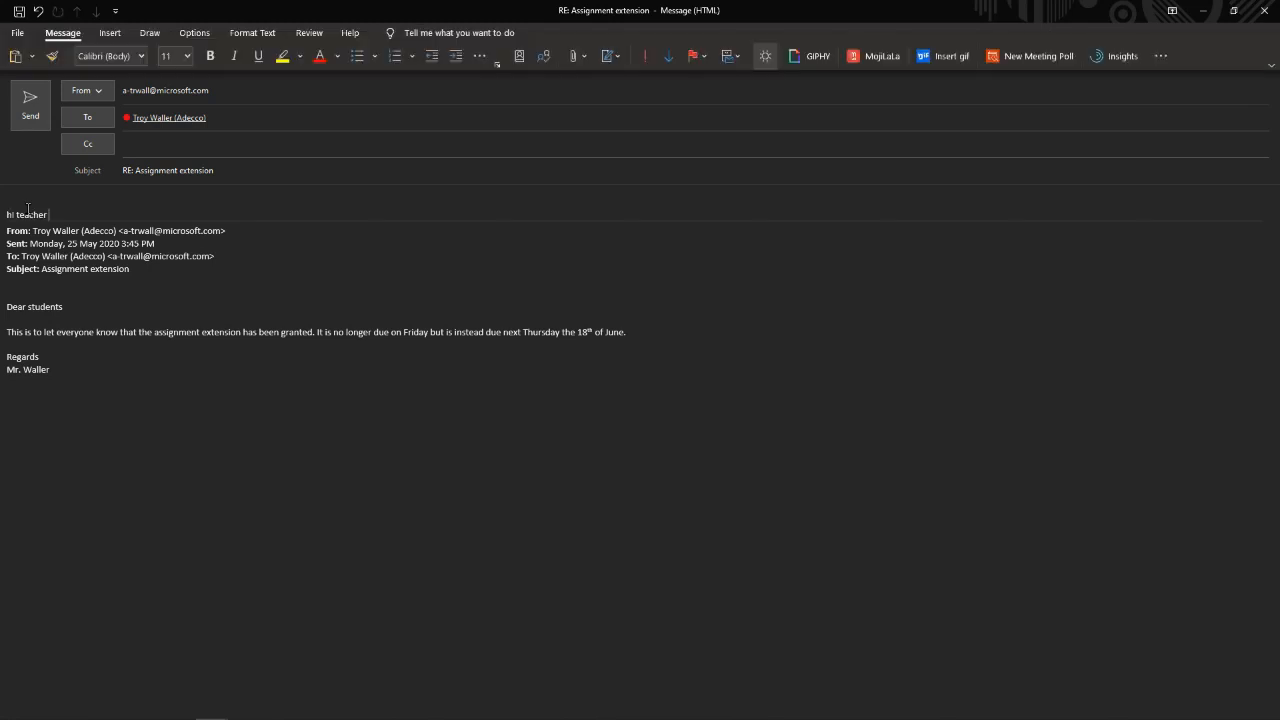
pyautogui.write(" knew line thanks very much for that I'll make sure that I get my ")
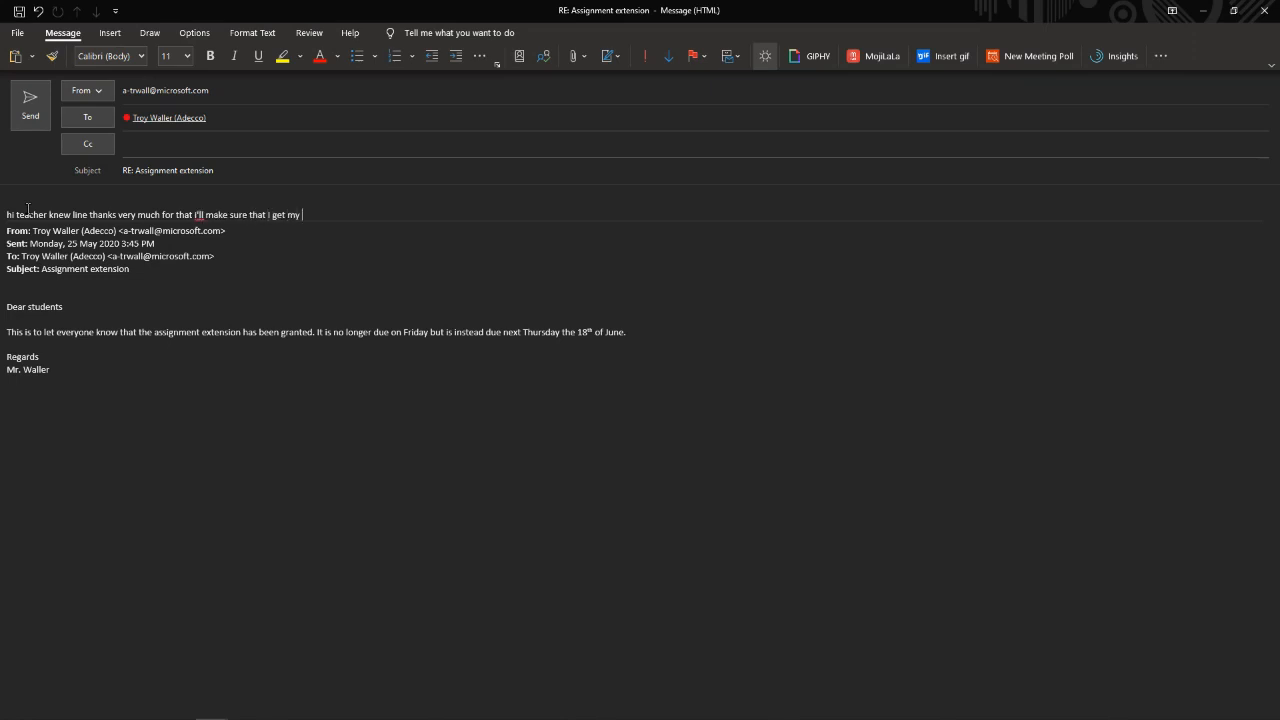
pyautogui.write('assignment in ')
pyautogui.write('on')
pyautogui.write(' time full stop ')
pyautogui.write('new line see')
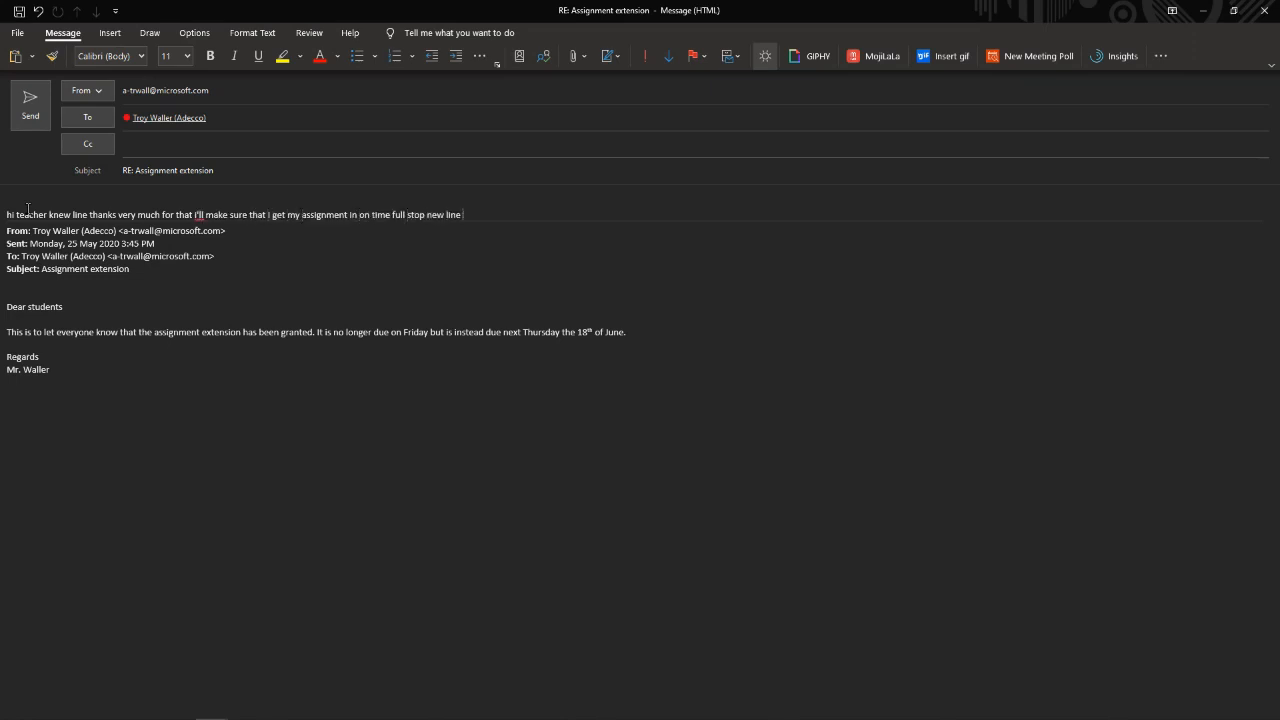
pyautogui.click(1160, 56)
pyautogui.click(1178, 102)
pyautogui.click(365, 222)
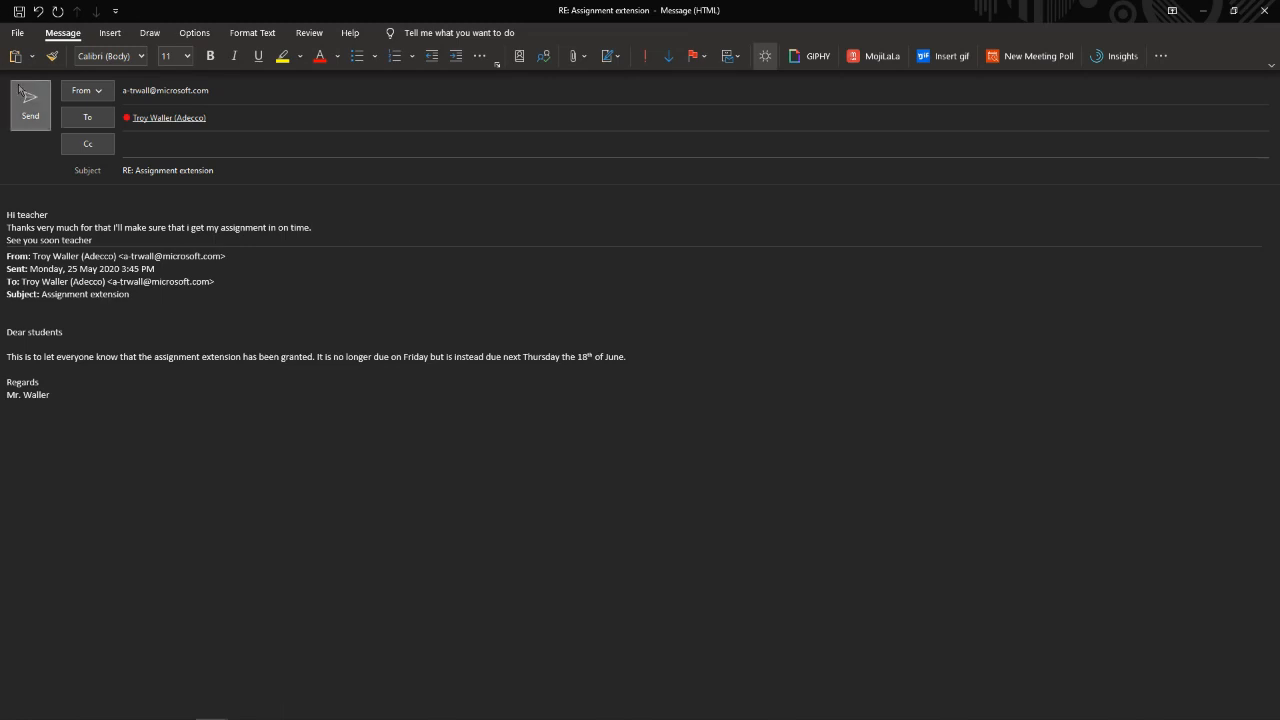
# - Close the reply without saving its changes and close the "Assignment extension" message
pyautogui.click(1265, 17)
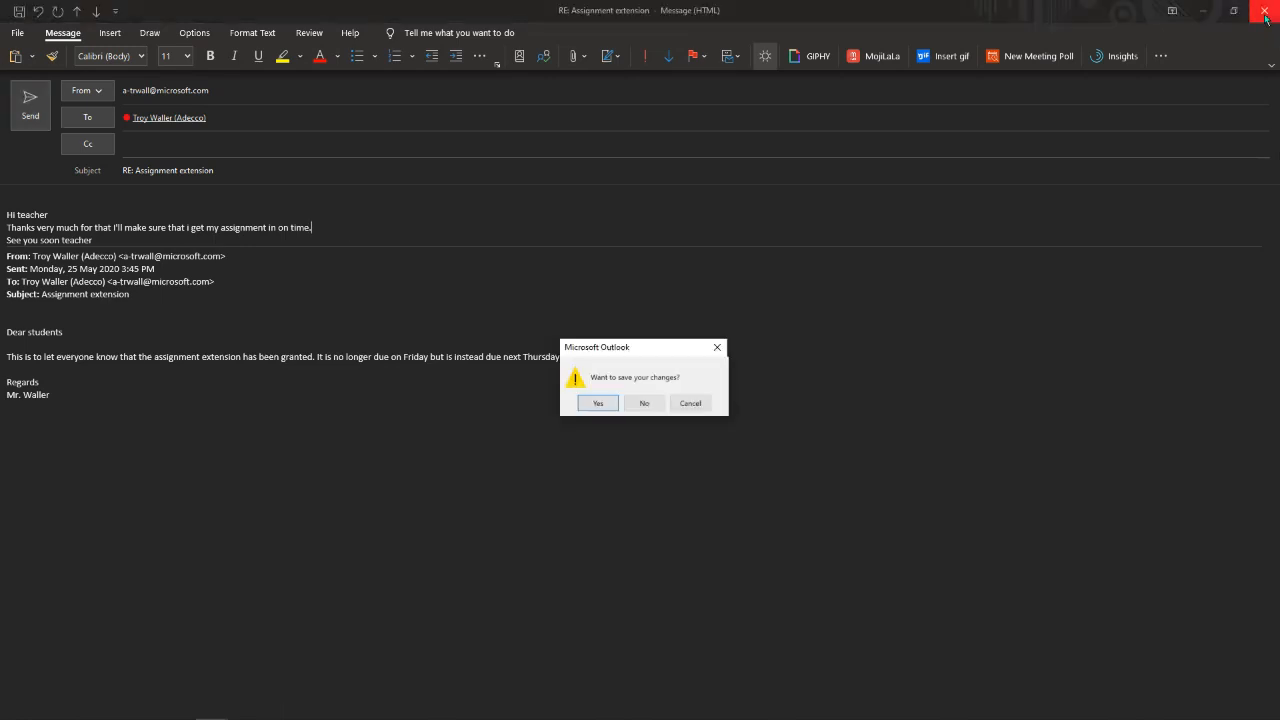
pyautogui.click(644, 404)
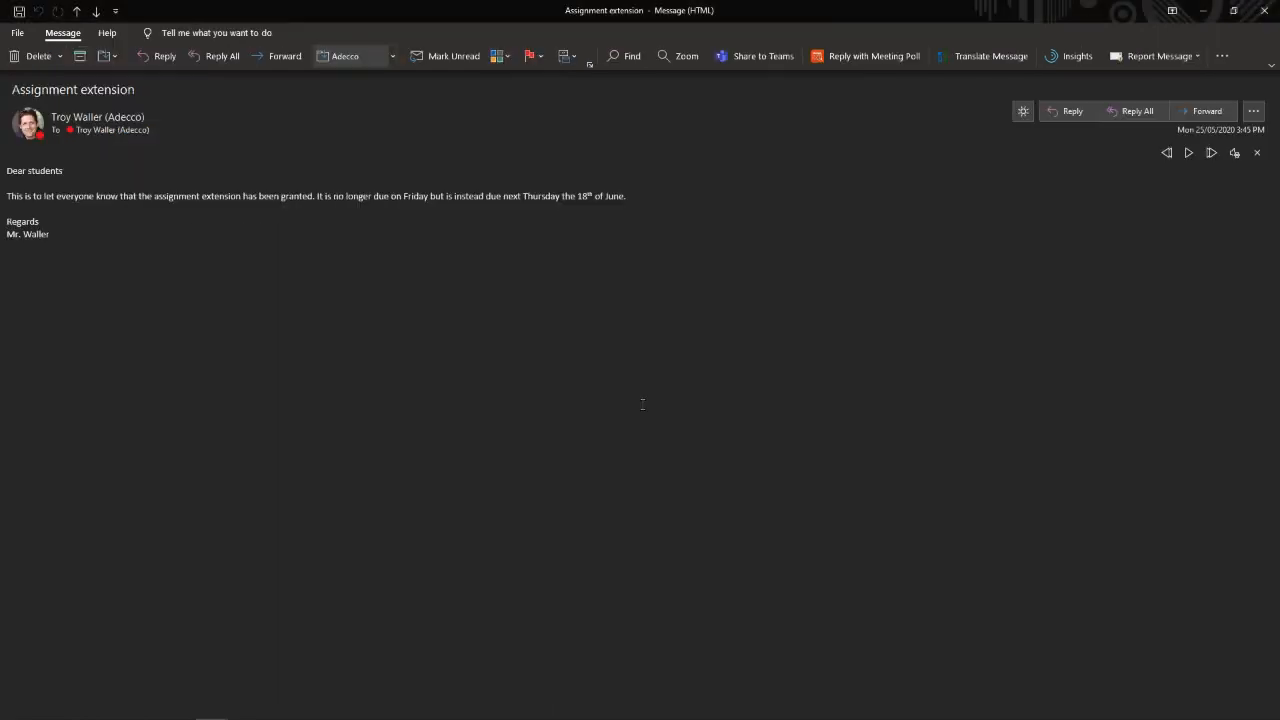
pyautogui.click(1264, 10)
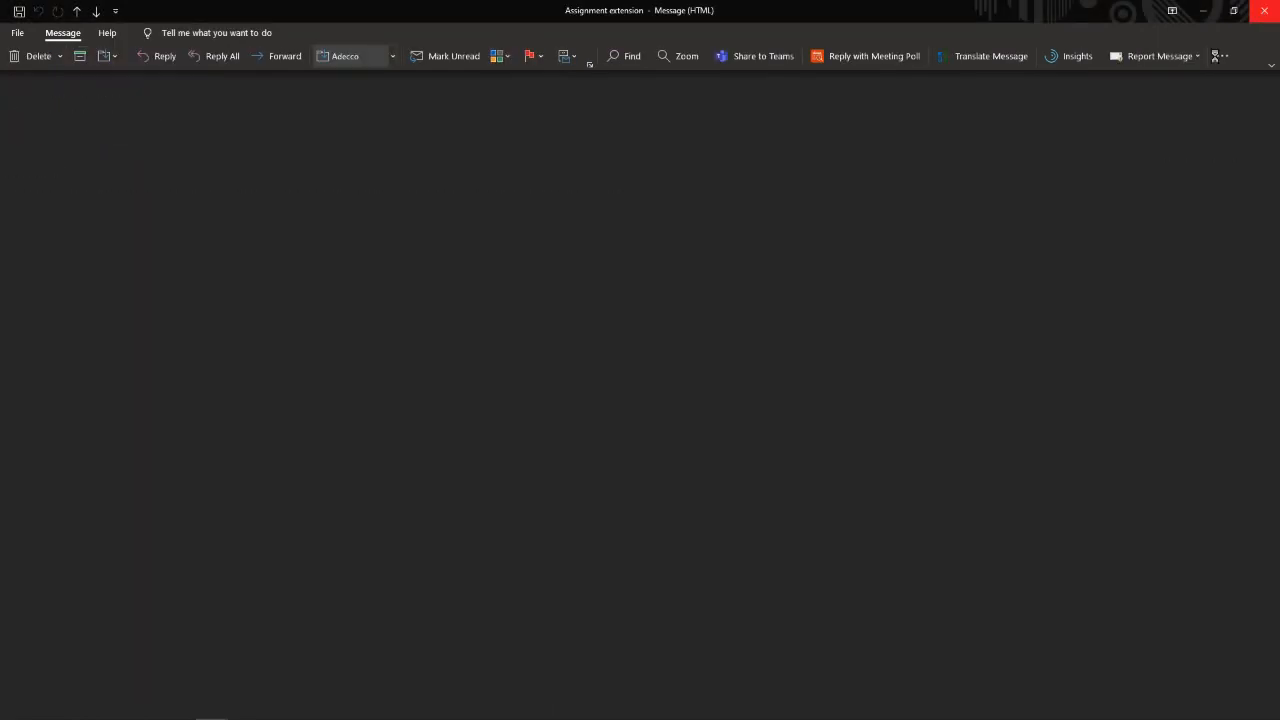
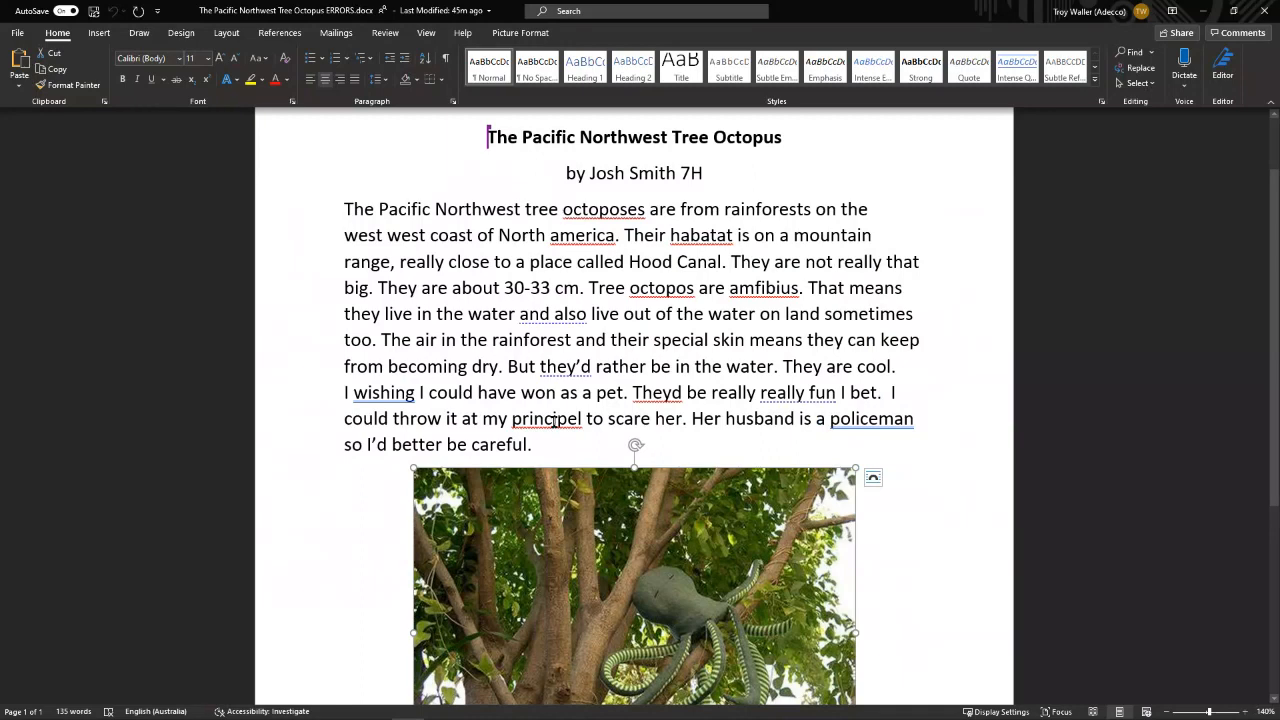
# - In the Word tree octopus document, look through the spelling suggestions for "principel" and the further options of each suggestion, such as Read Aloud
pyautogui.rightClick(554, 421)
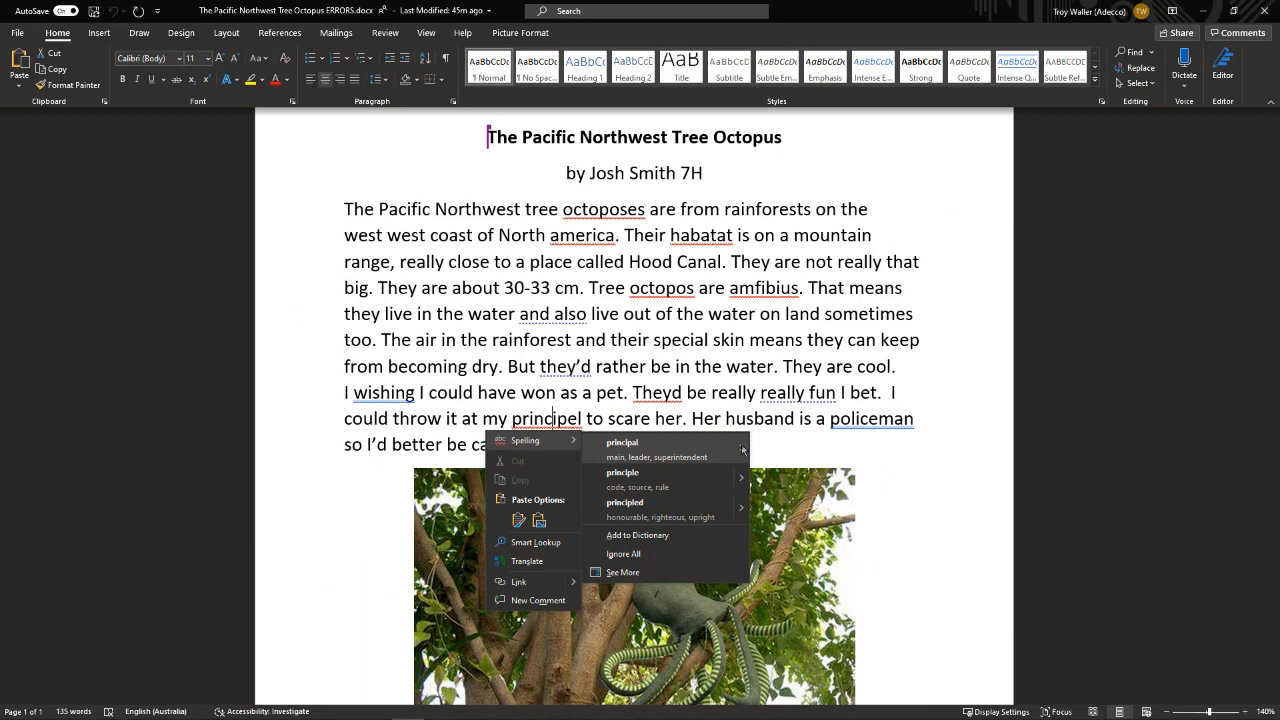
pyautogui.moveTo(742, 449)
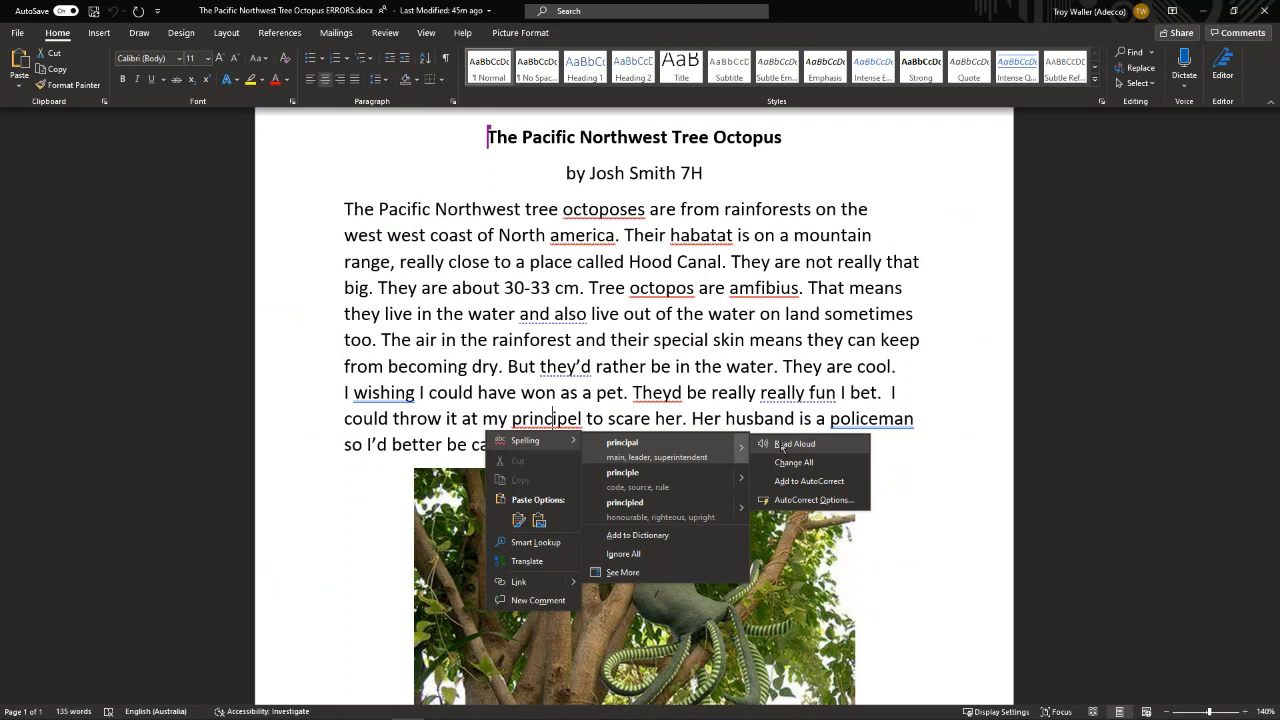
pyautogui.moveTo(742, 479)
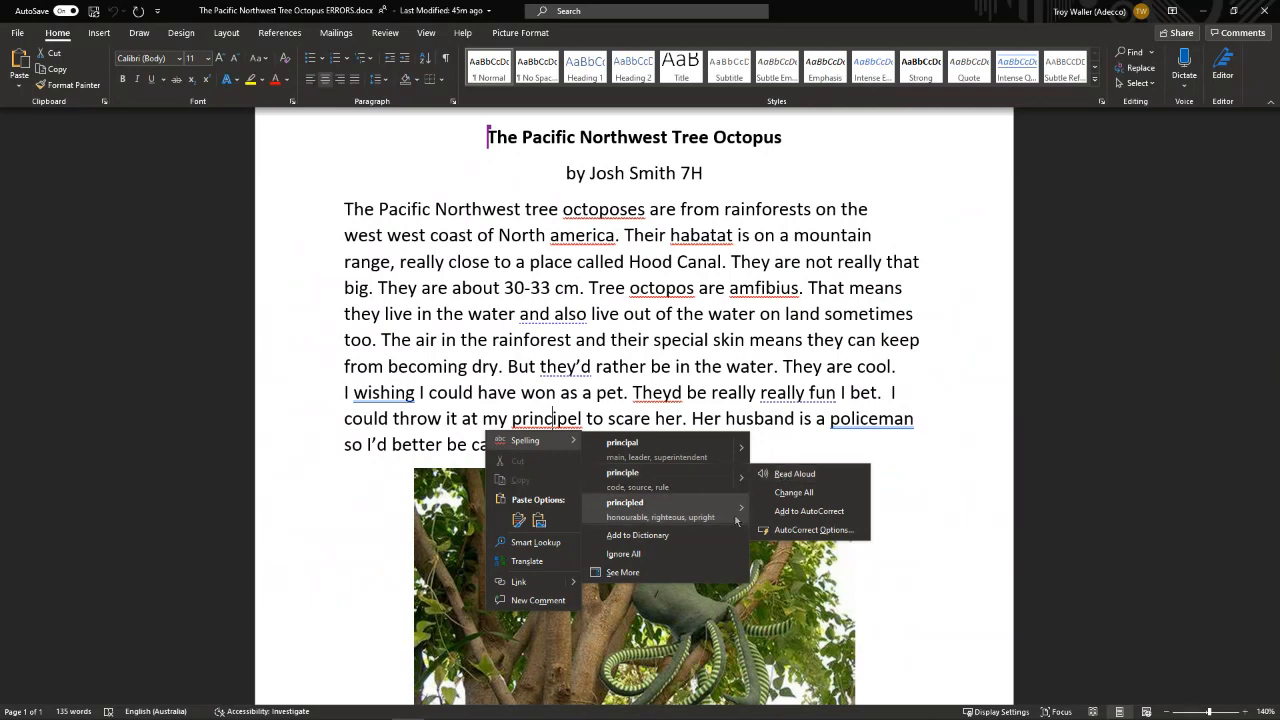
pyautogui.moveTo(742, 510)
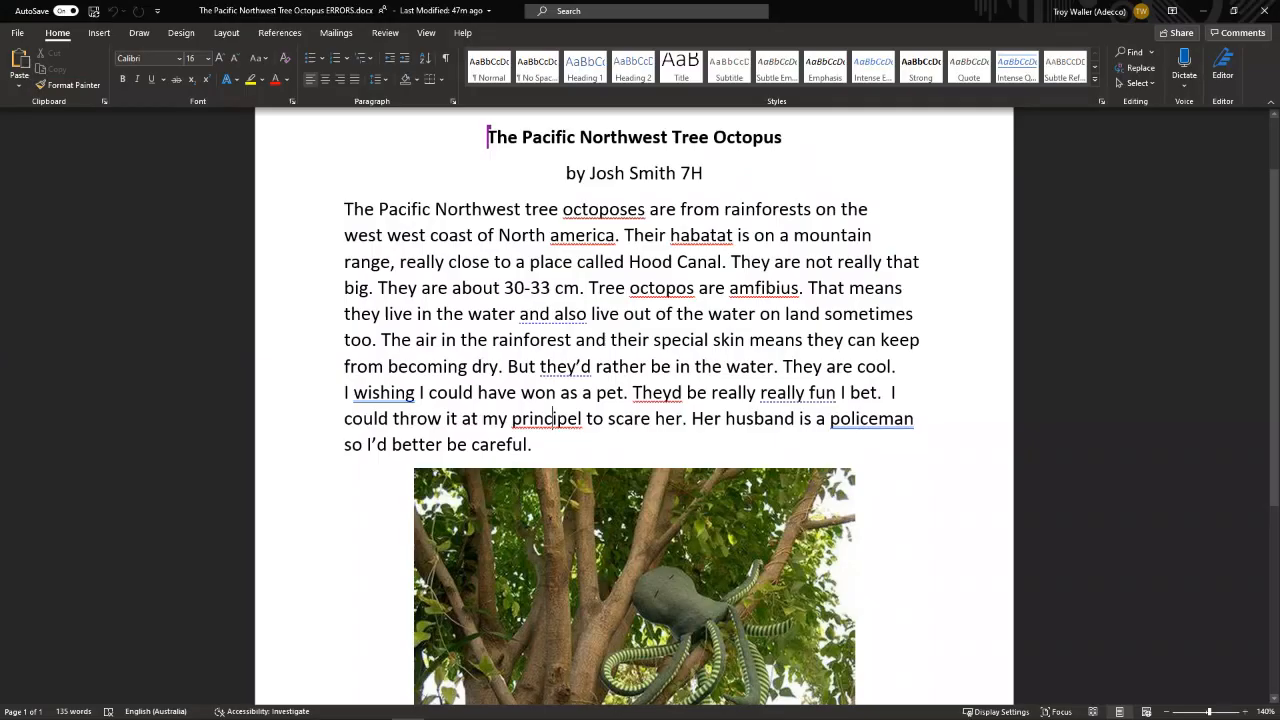
# - Open Editor, review the English (Australia) spelling issue "principel" with the options for the suggestion "principal", and return to the overview
pyautogui.click(1221, 69)
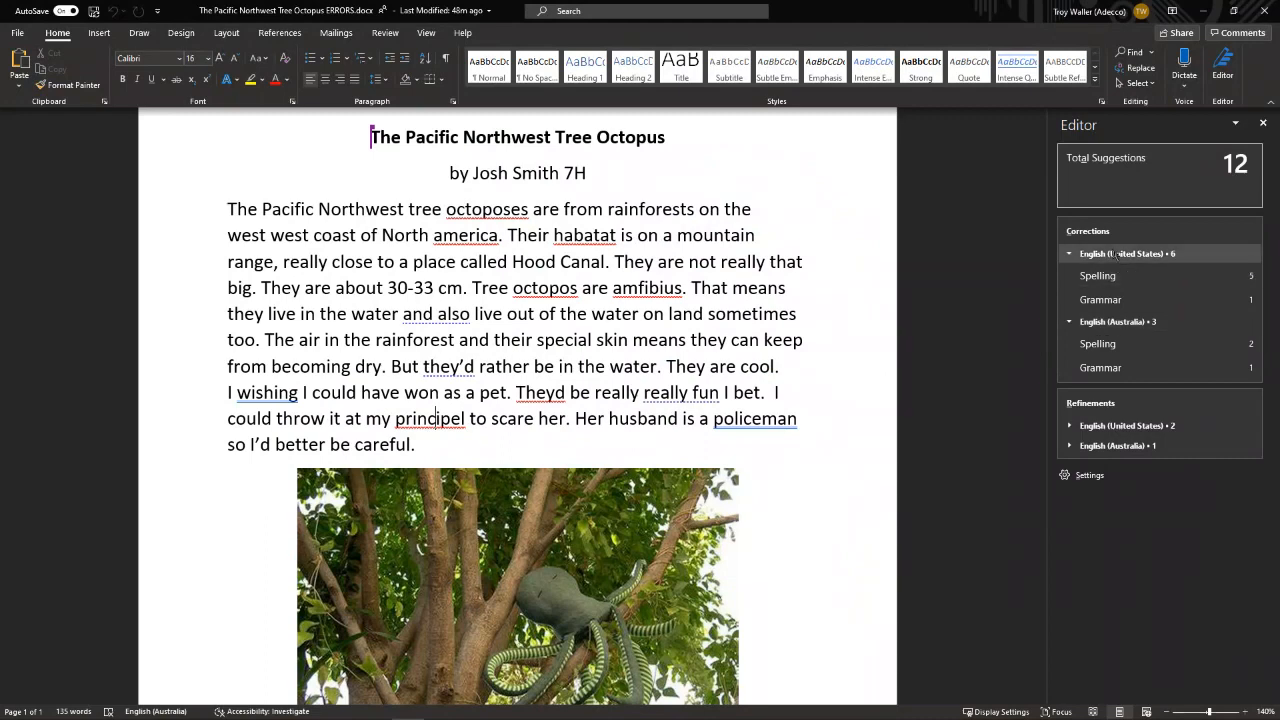
pyautogui.click(1097, 344)
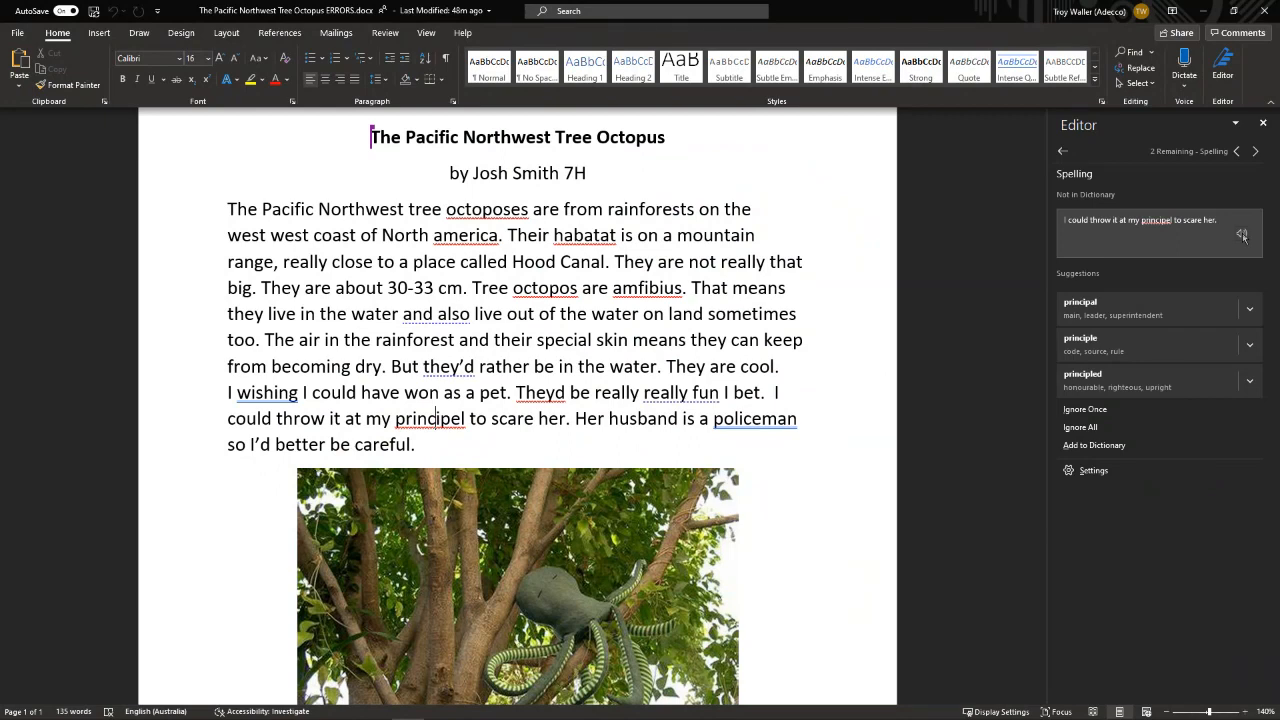
pyautogui.click(1250, 310)
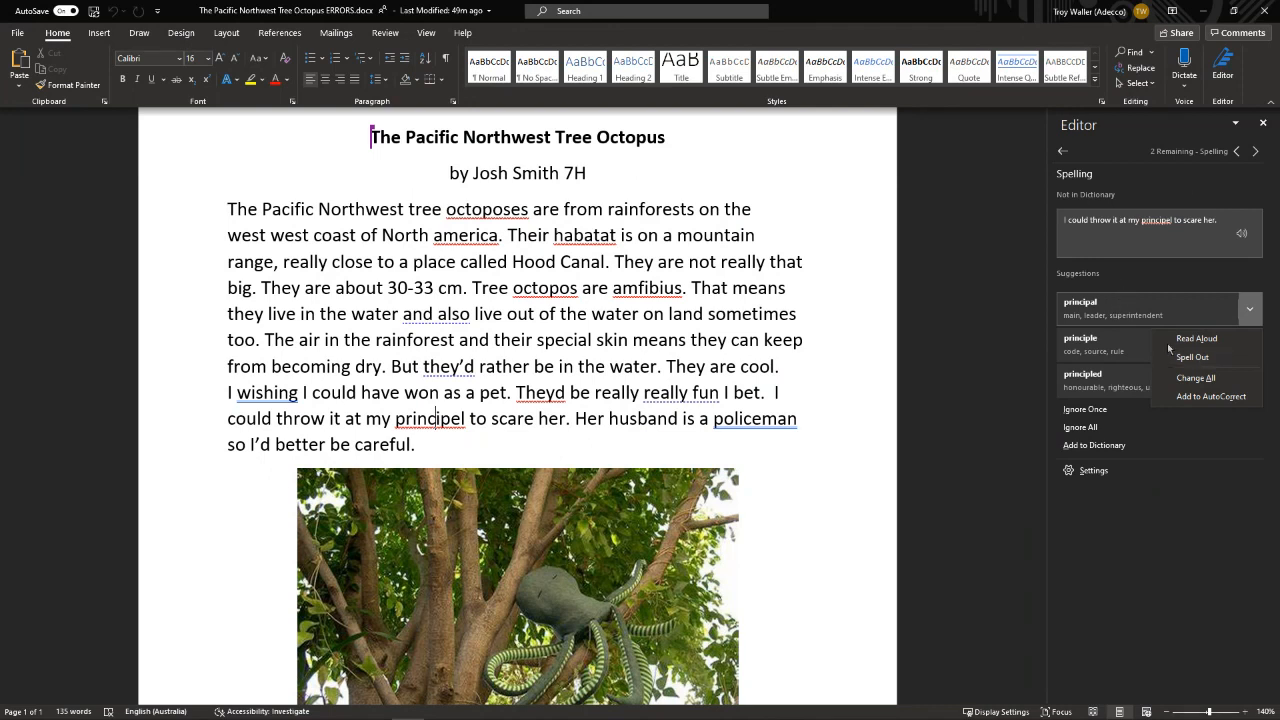
pyautogui.click(1157, 570)
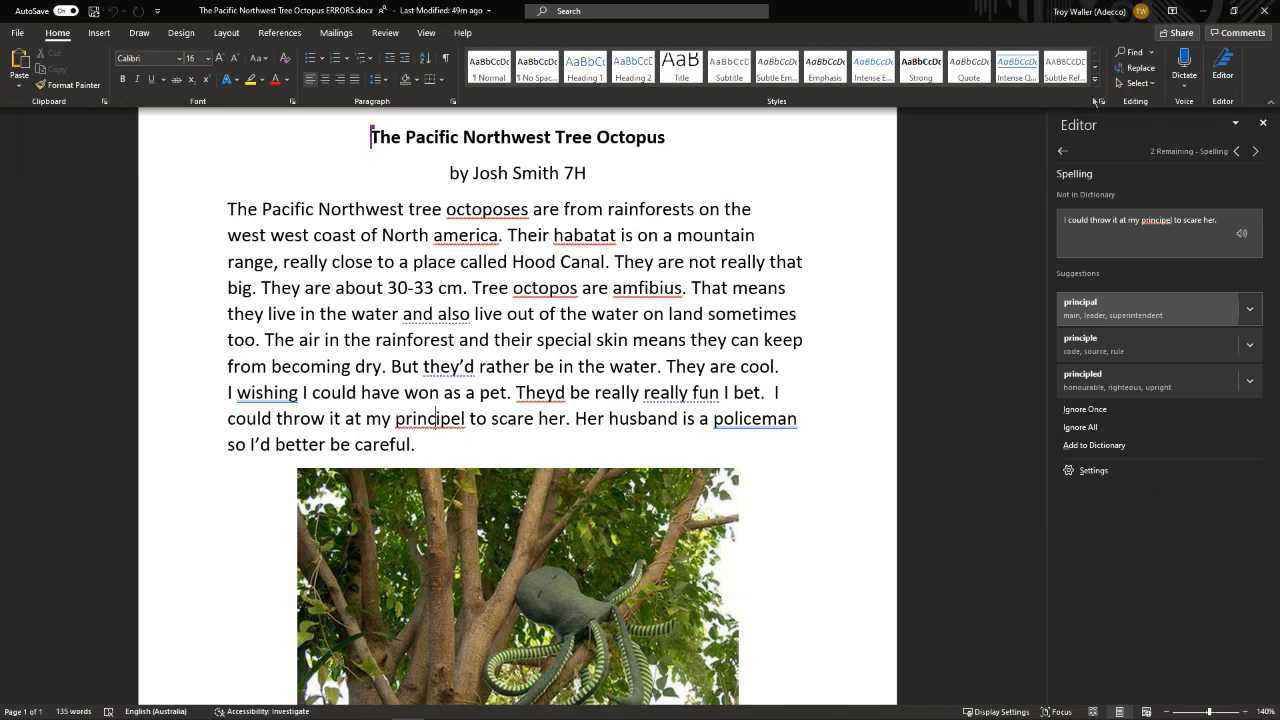
pyautogui.click(1062, 152)
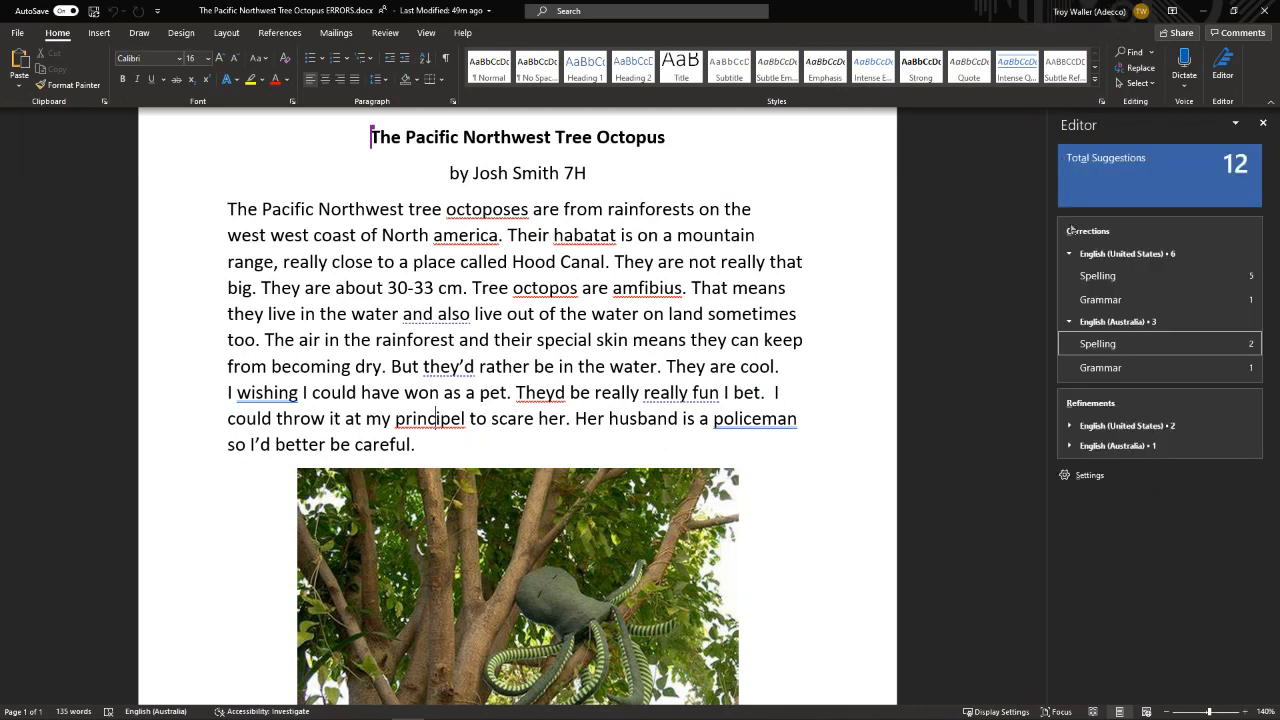
# - Expand Editor's English (United States) refinements and review the Grammar & Refinements checks in the proofing settings, closing them without changes
pyautogui.click(1071, 427)
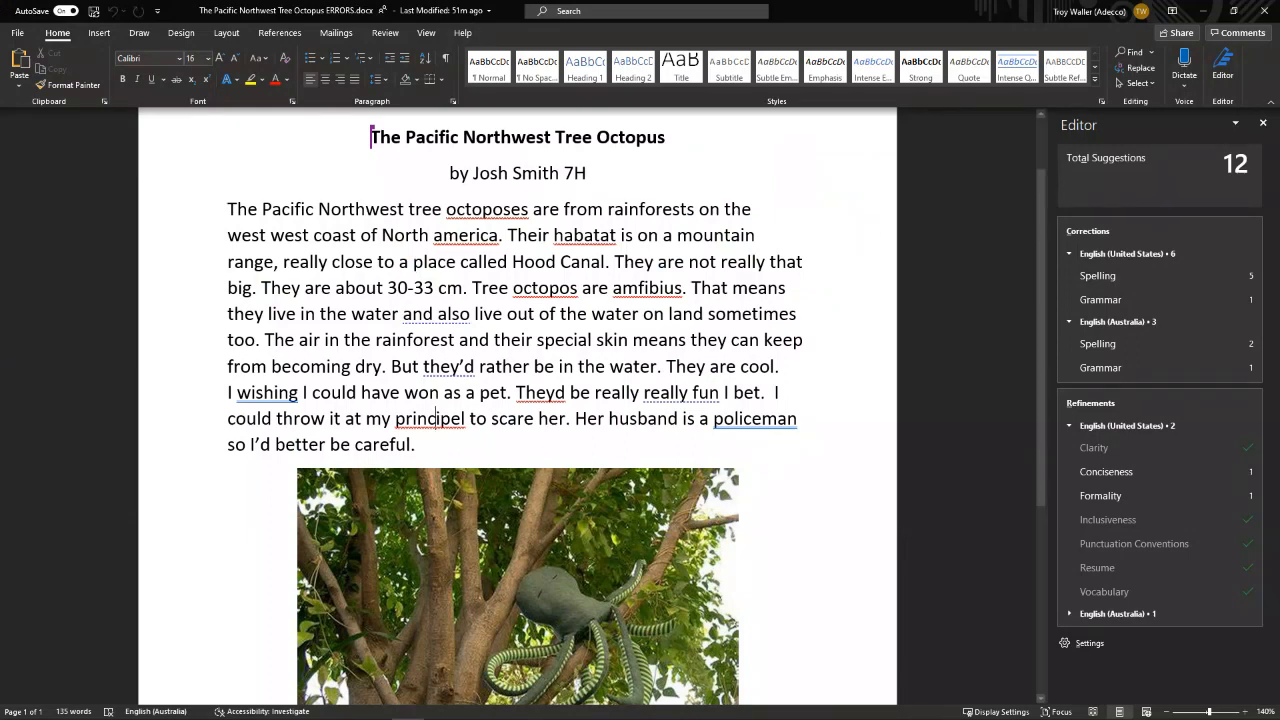
pyautogui.click(1066, 646)
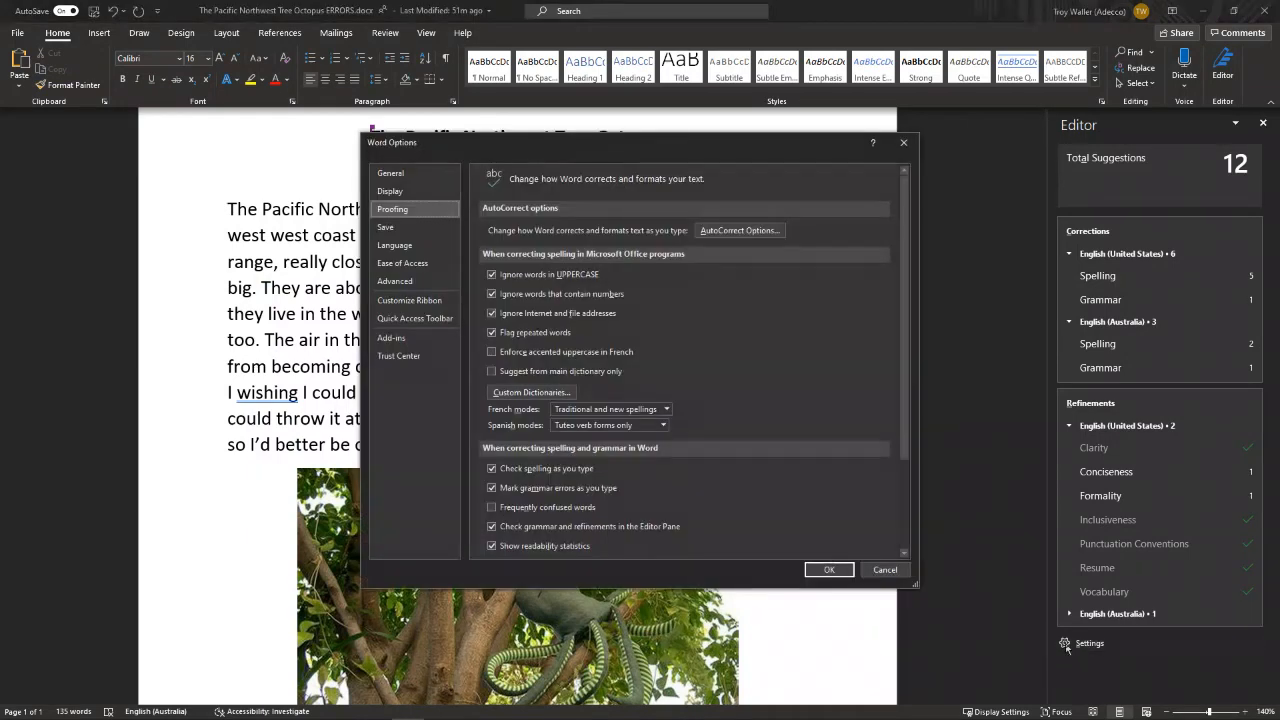
pyautogui.scroll(-2, 695, 363)
pyautogui.scroll(-1, 695, 363)
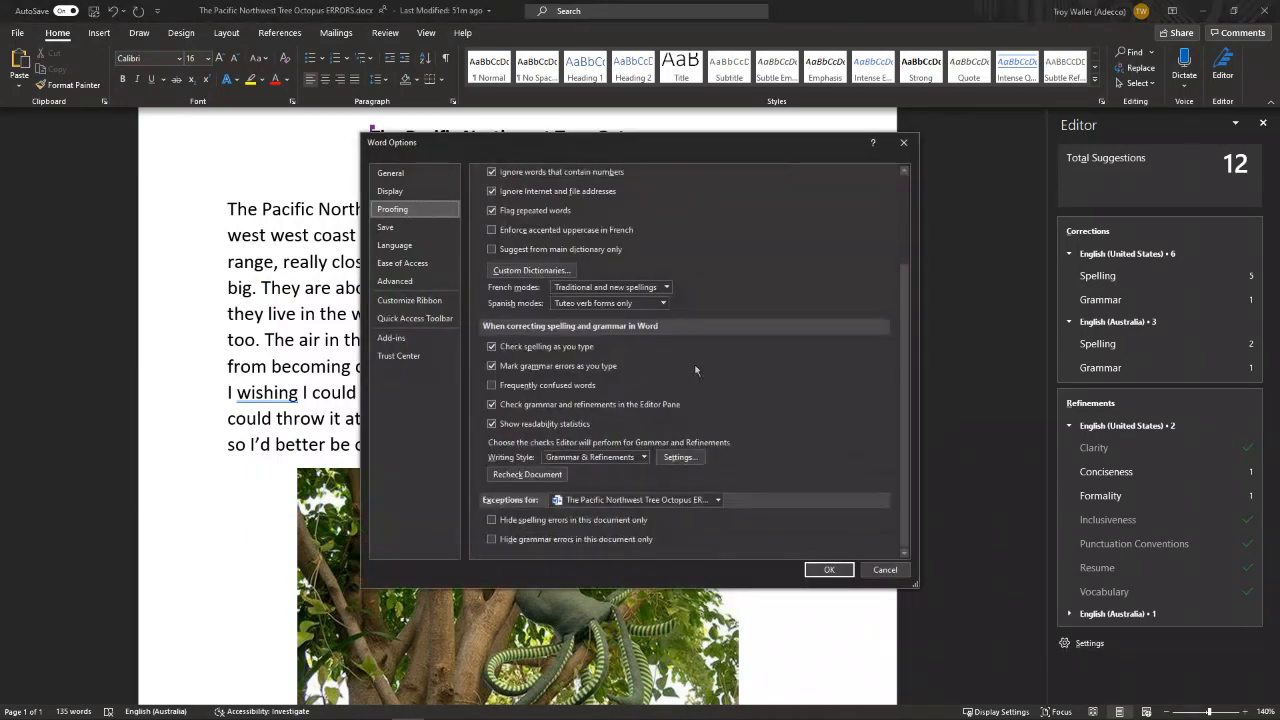
pyautogui.click(679, 458)
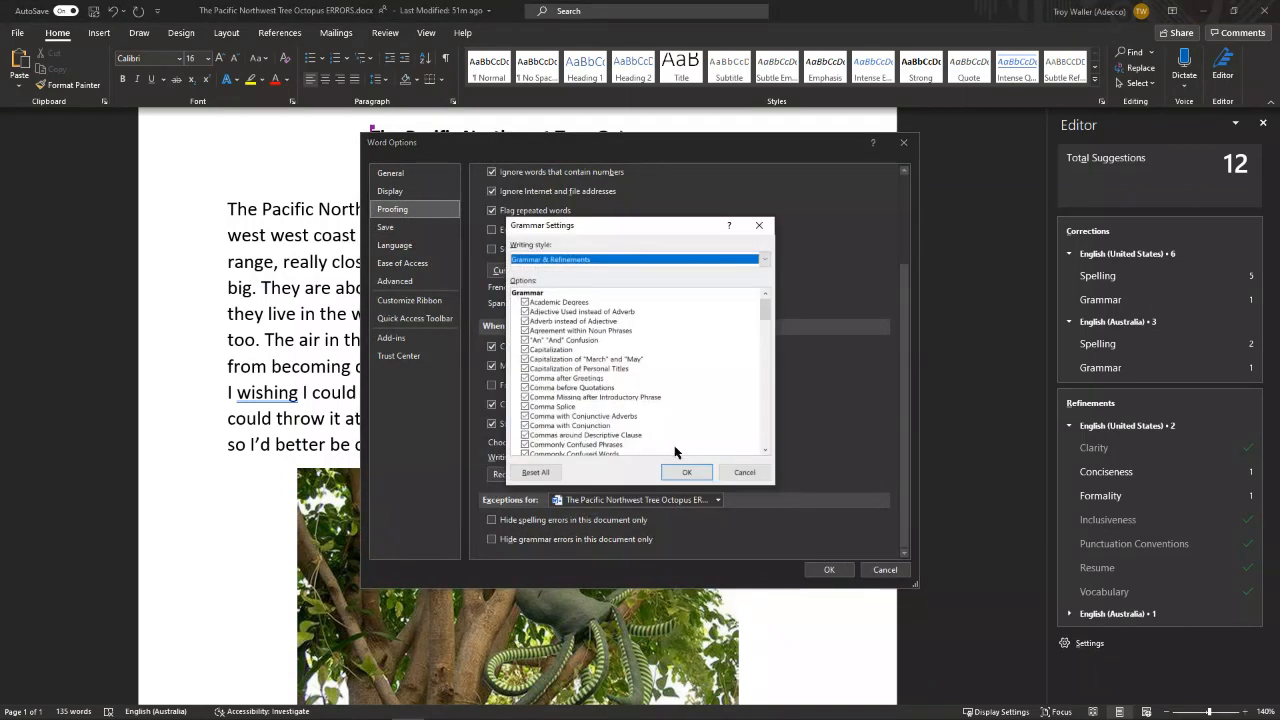
pyautogui.scroll(-2, 576, 357)
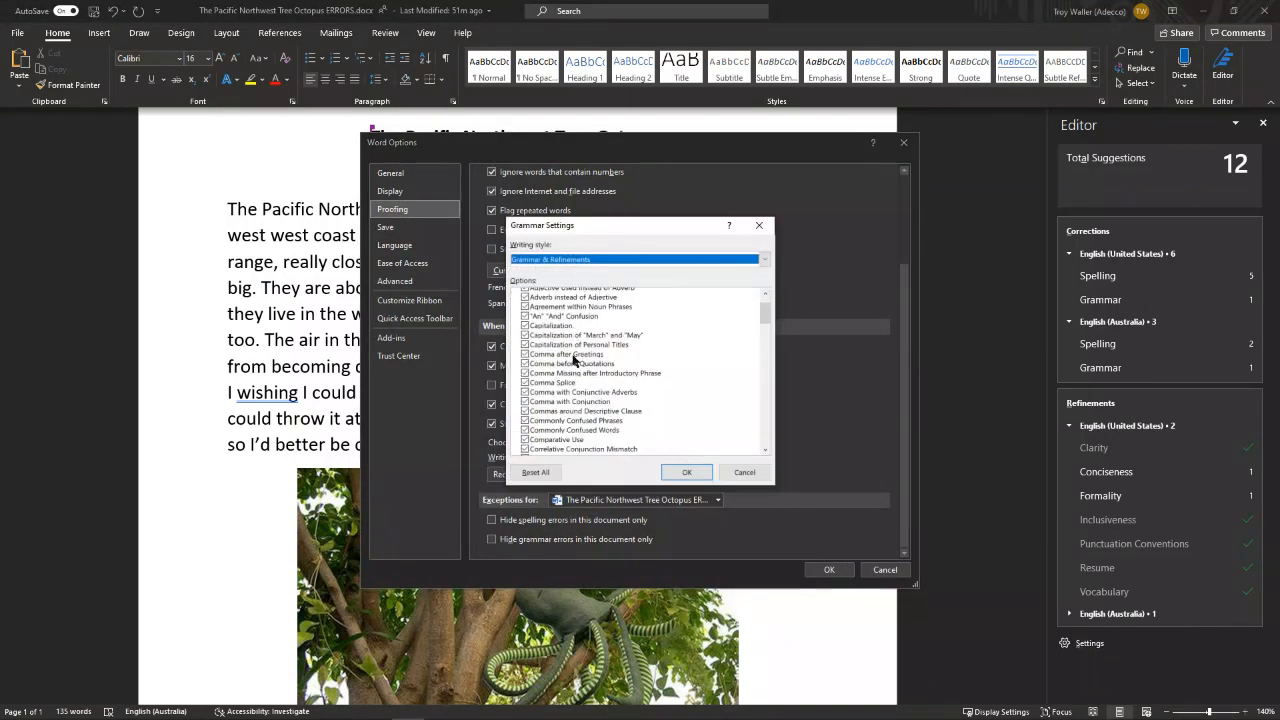
pyautogui.scroll(-9, 574, 360)
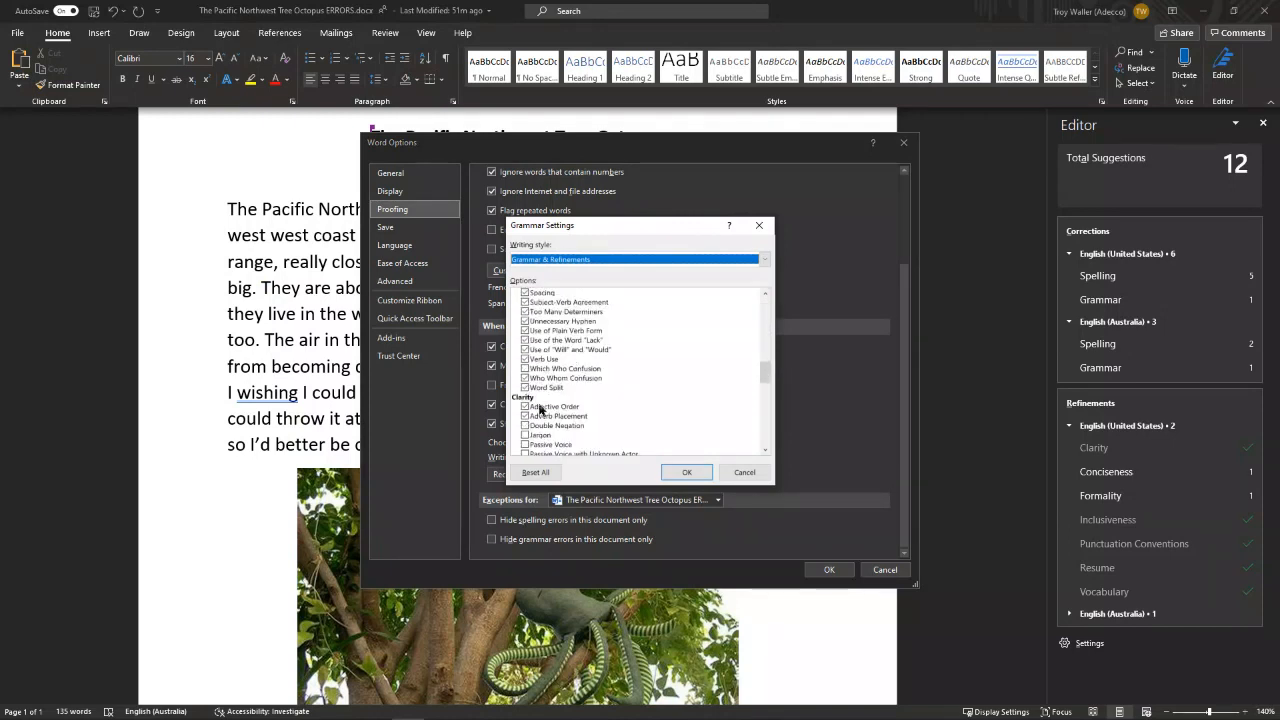
pyautogui.scroll(-9, 543, 405)
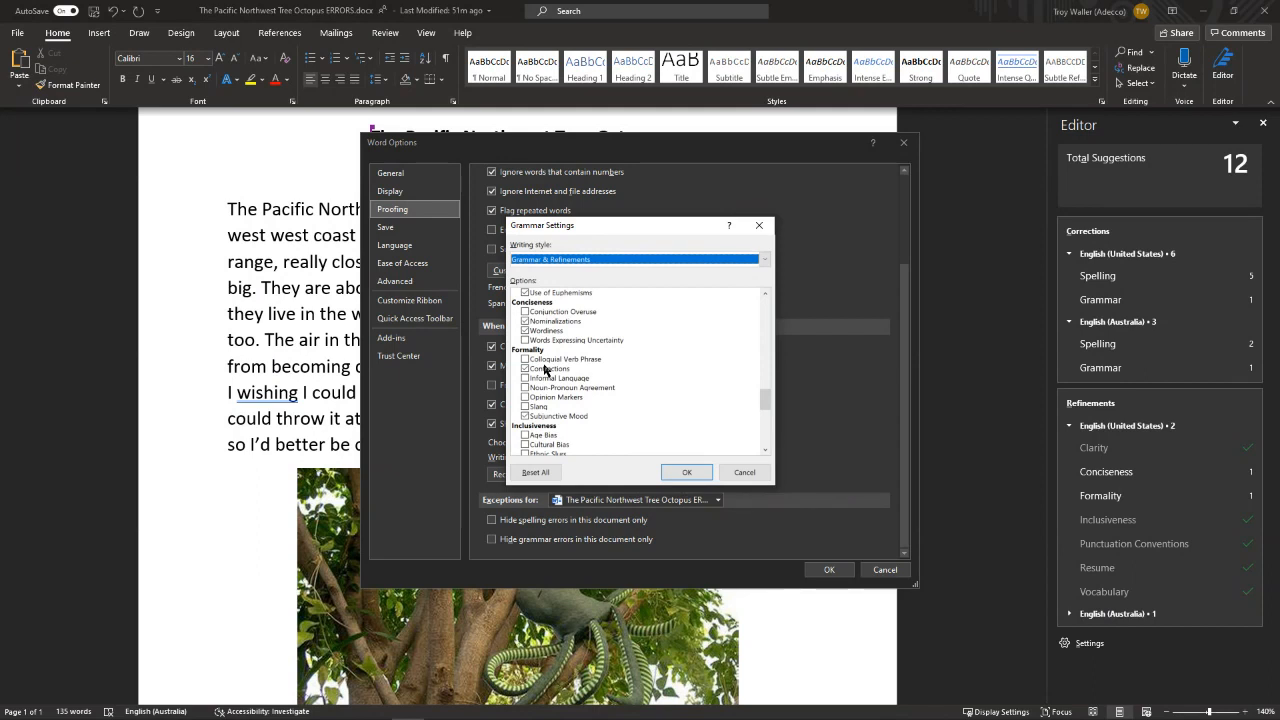
pyautogui.click(745, 472)
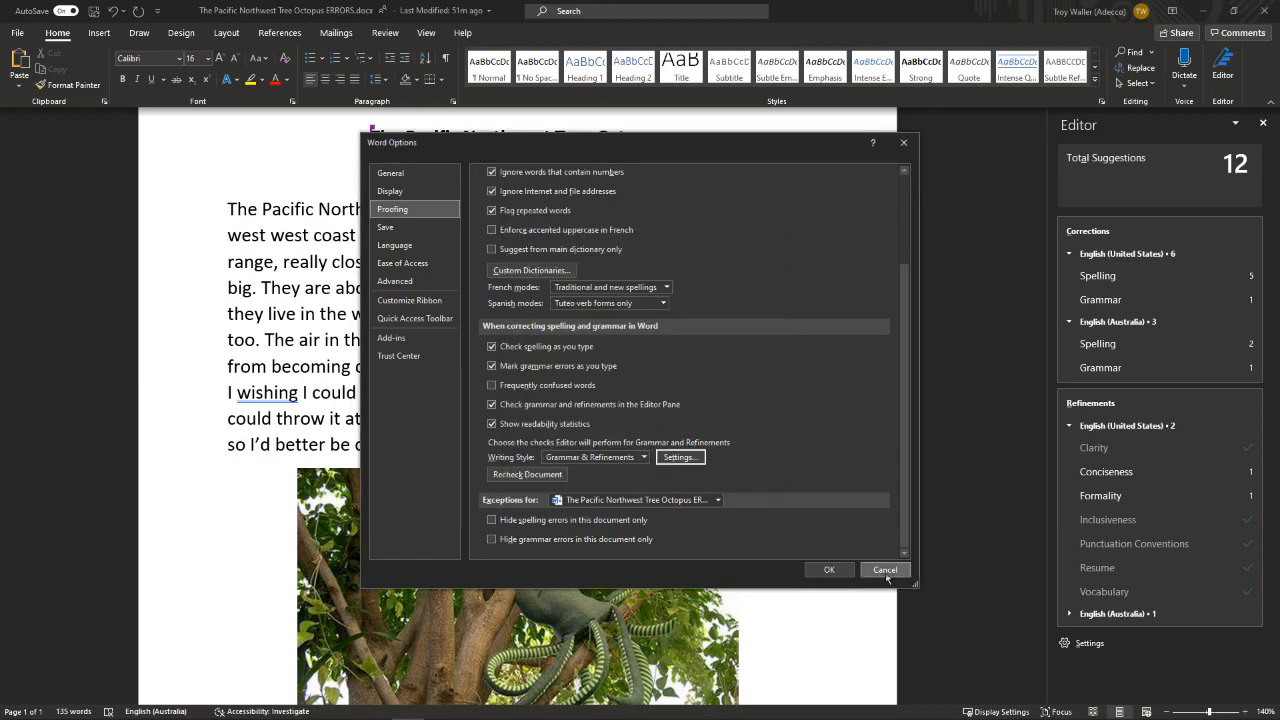
pyautogui.click(885, 570)
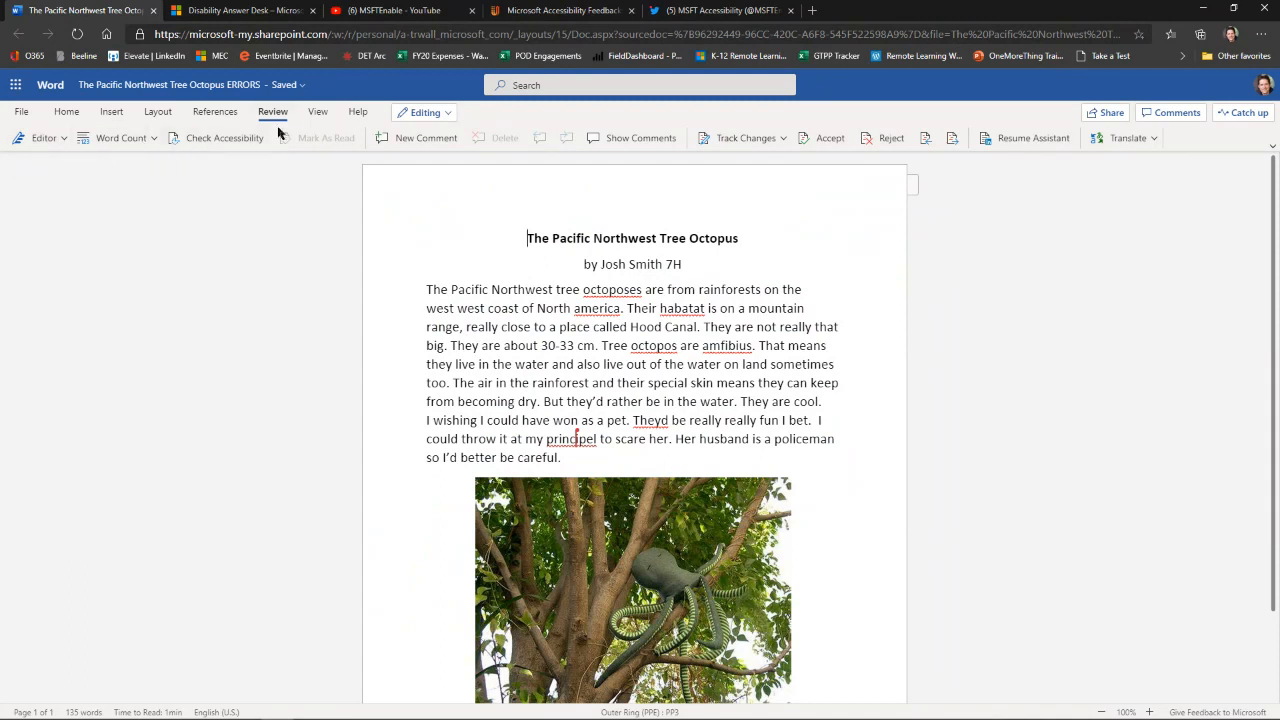
# - Open Editor for the octopus document in Word for the web and examine the suggestions for "octoposes" and the document's readability stats
pyautogui.click(43, 138)
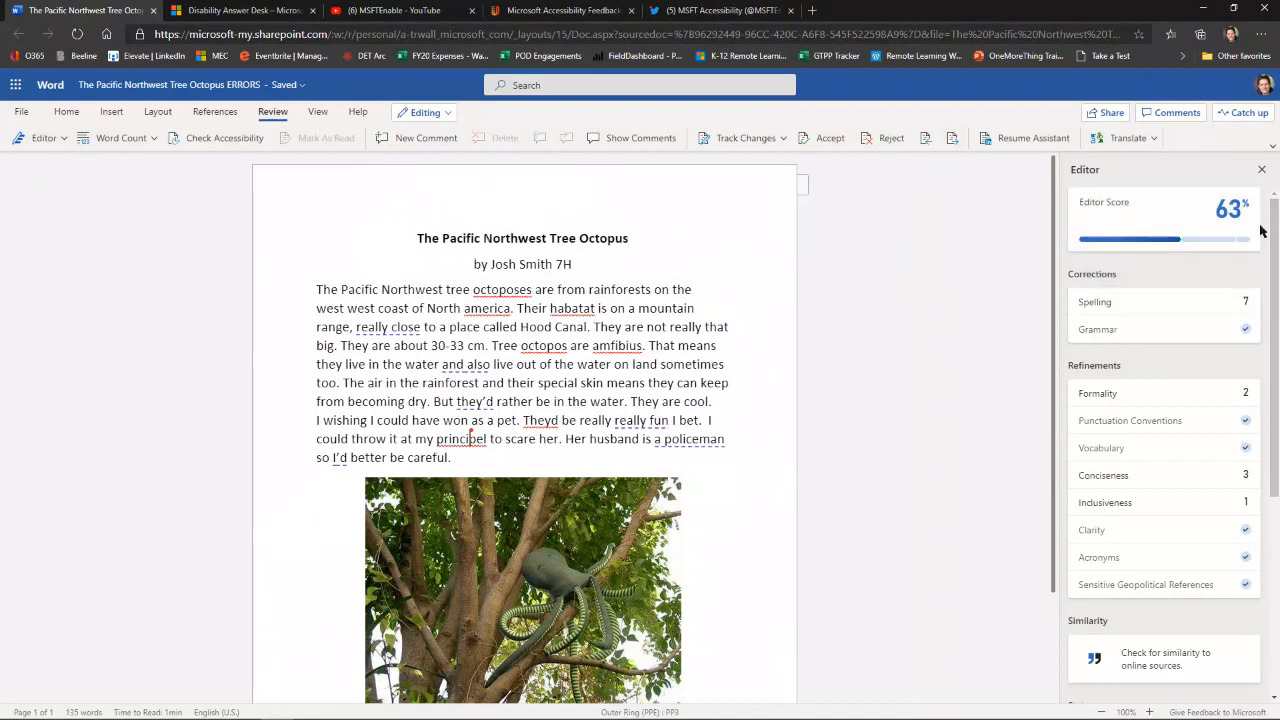
pyautogui.moveTo(1243, 216)
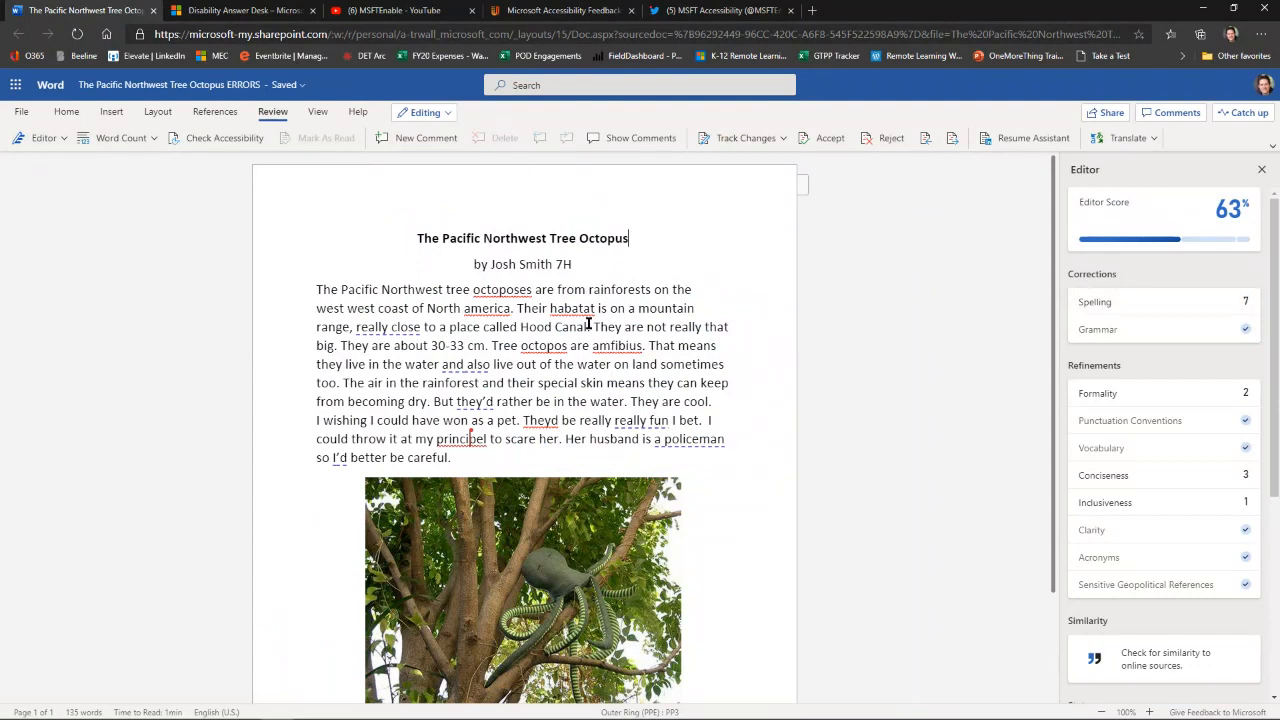
pyautogui.click(511, 291)
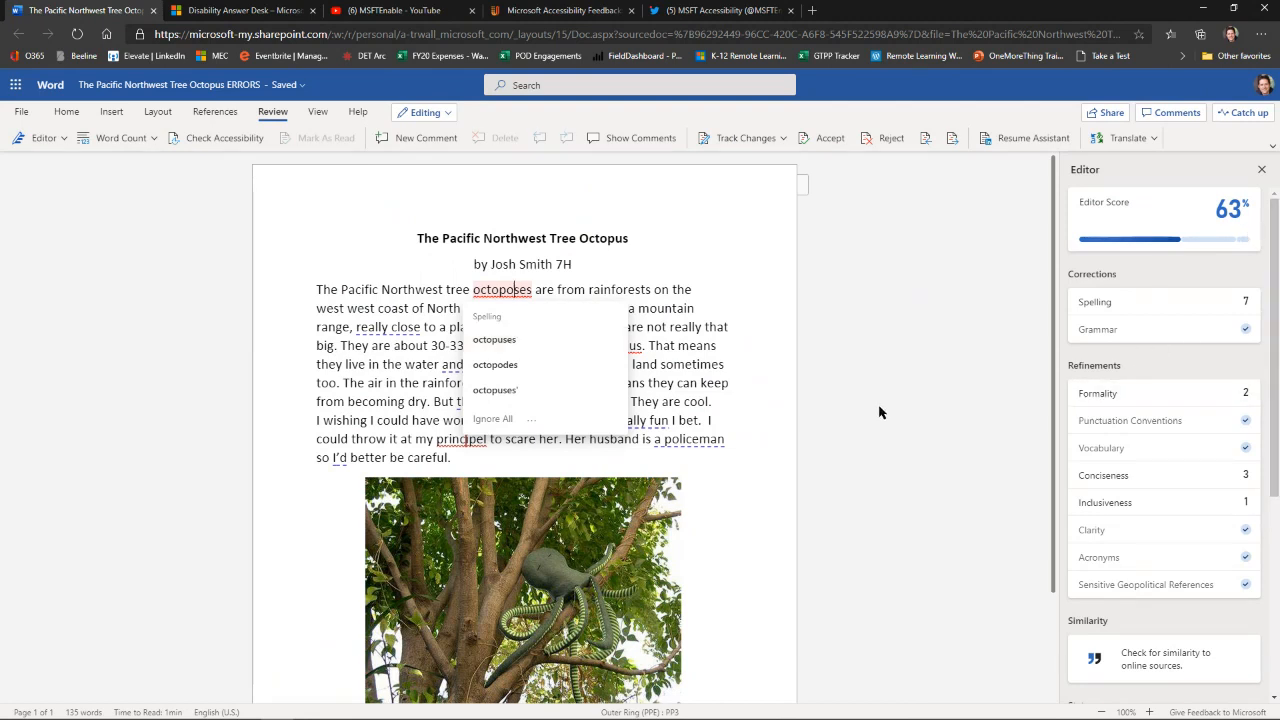
pyautogui.click(925, 362)
pyautogui.scroll(-5, 1189, 420)
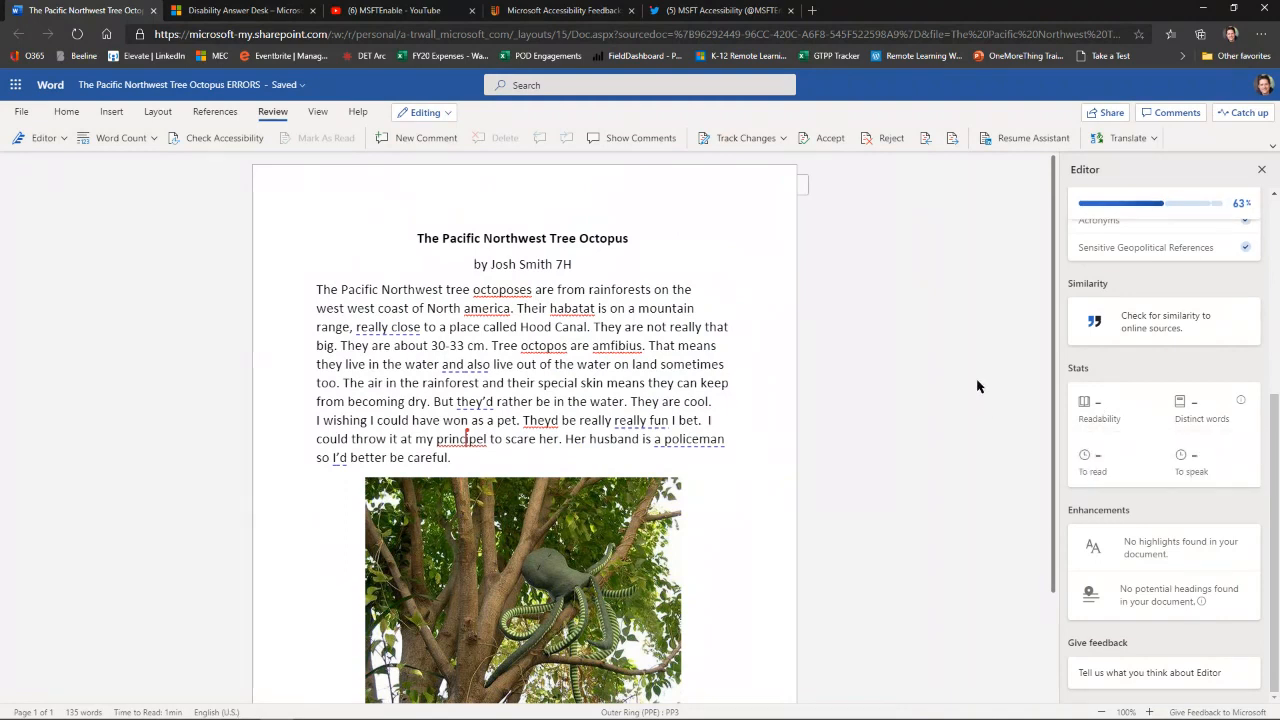
pyautogui.moveTo(1276, 411)
pyautogui.mouseDown()
pyautogui.moveTo(1276, 253)
pyautogui.moveTo(1271, 393)
pyautogui.mouseUp()
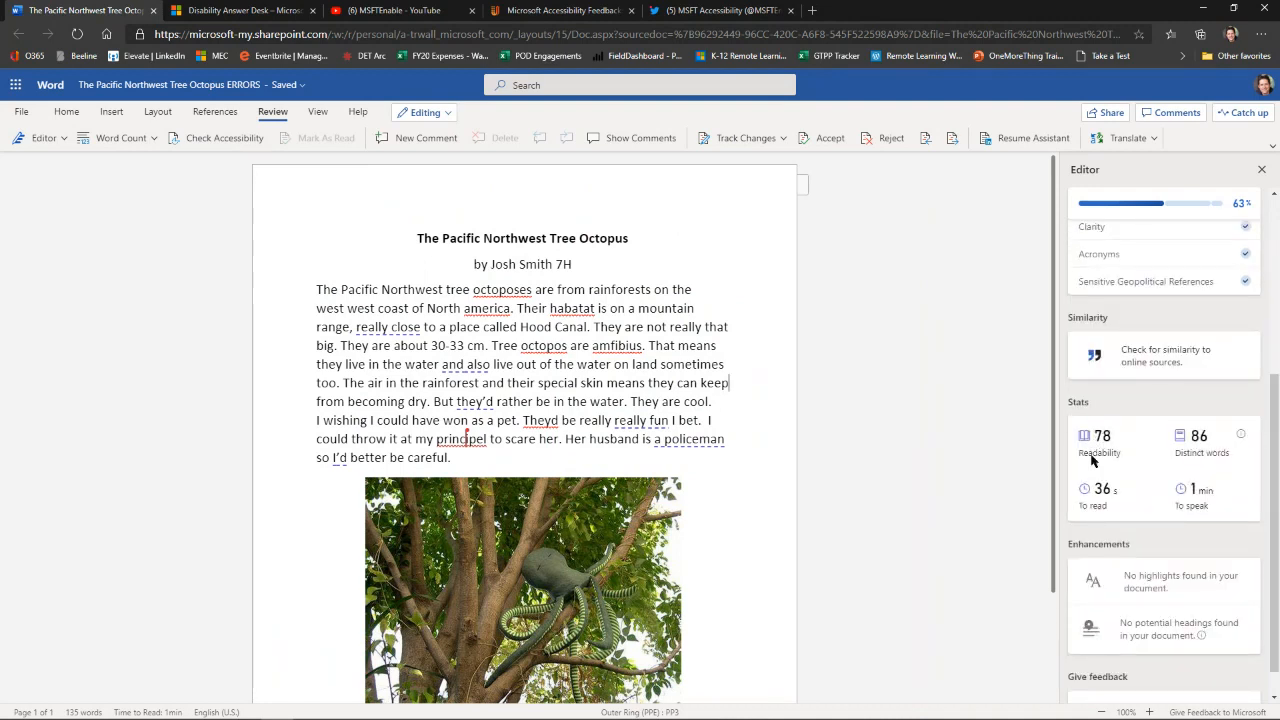
# - Examine the document stats in Editor in Word for the web, including distinct words, reading time and speaking time
pyautogui.moveTo(1243, 437)
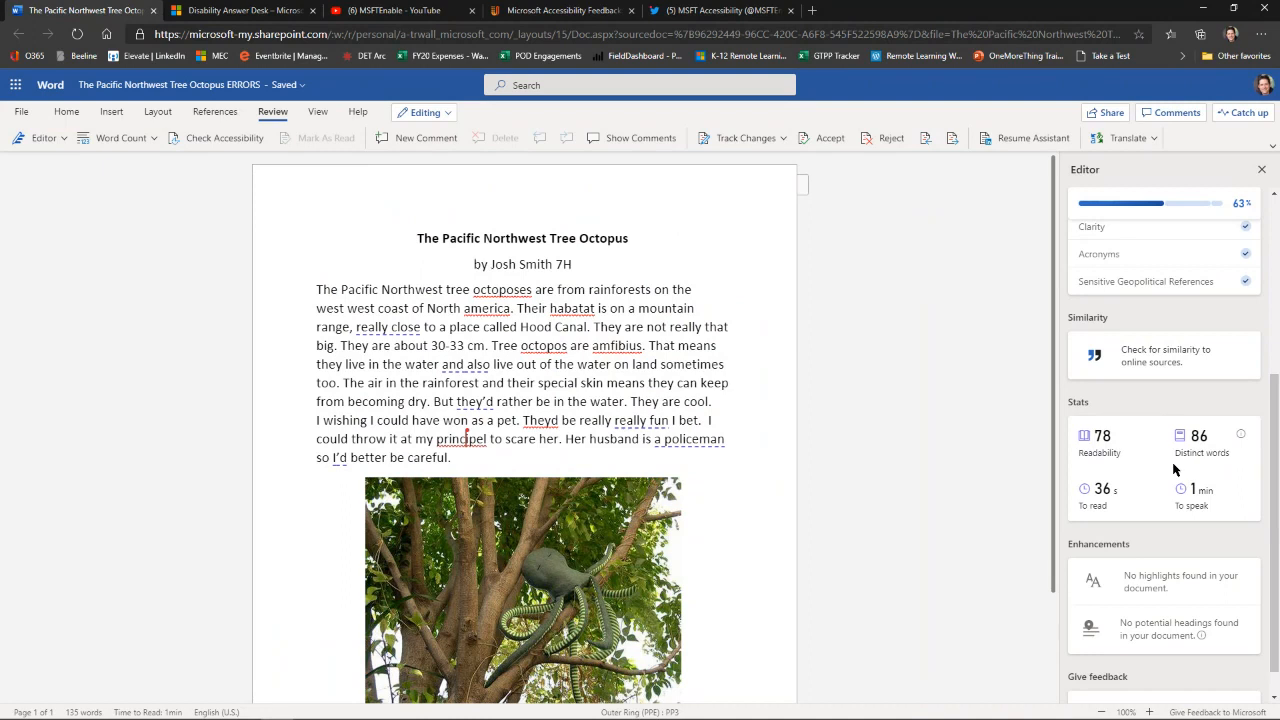
pyautogui.scroll(-1, 1169, 576)
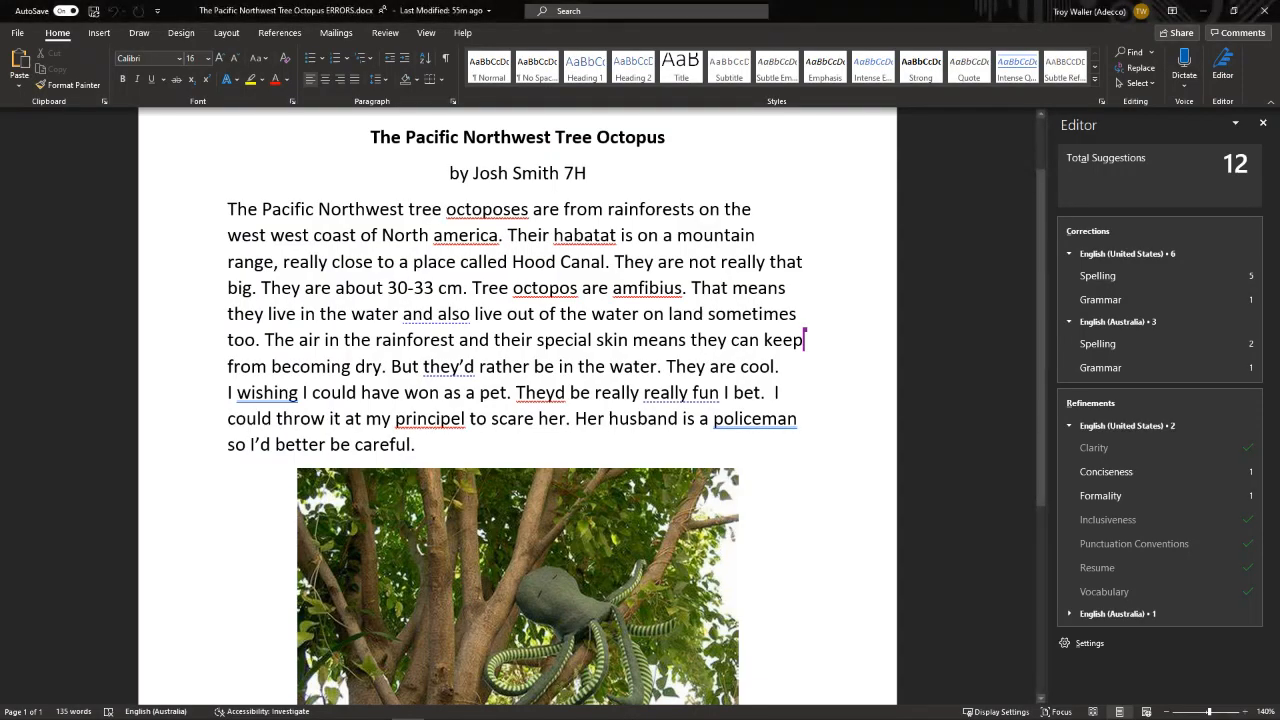
# - In desktop Word, close Editor, open the octopus document in Immersive Reader and set the column width to Moderate
pyautogui.click(1263, 123)
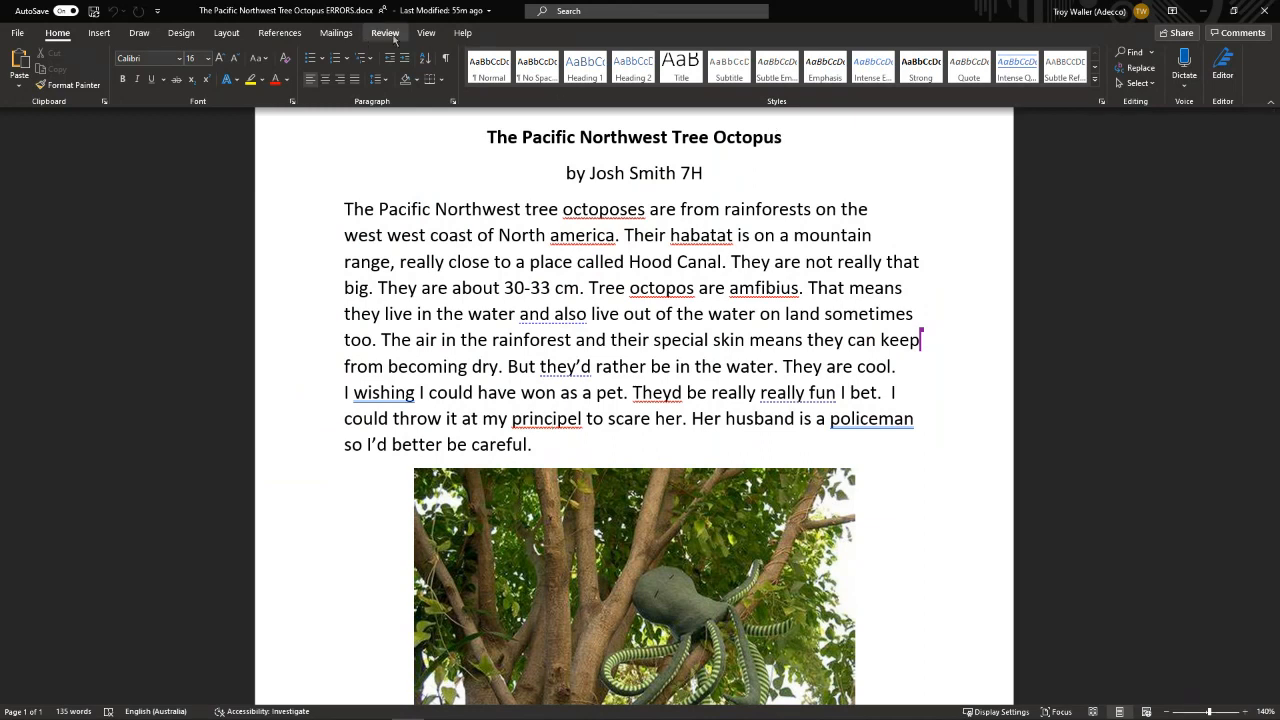
pyautogui.click(426, 33)
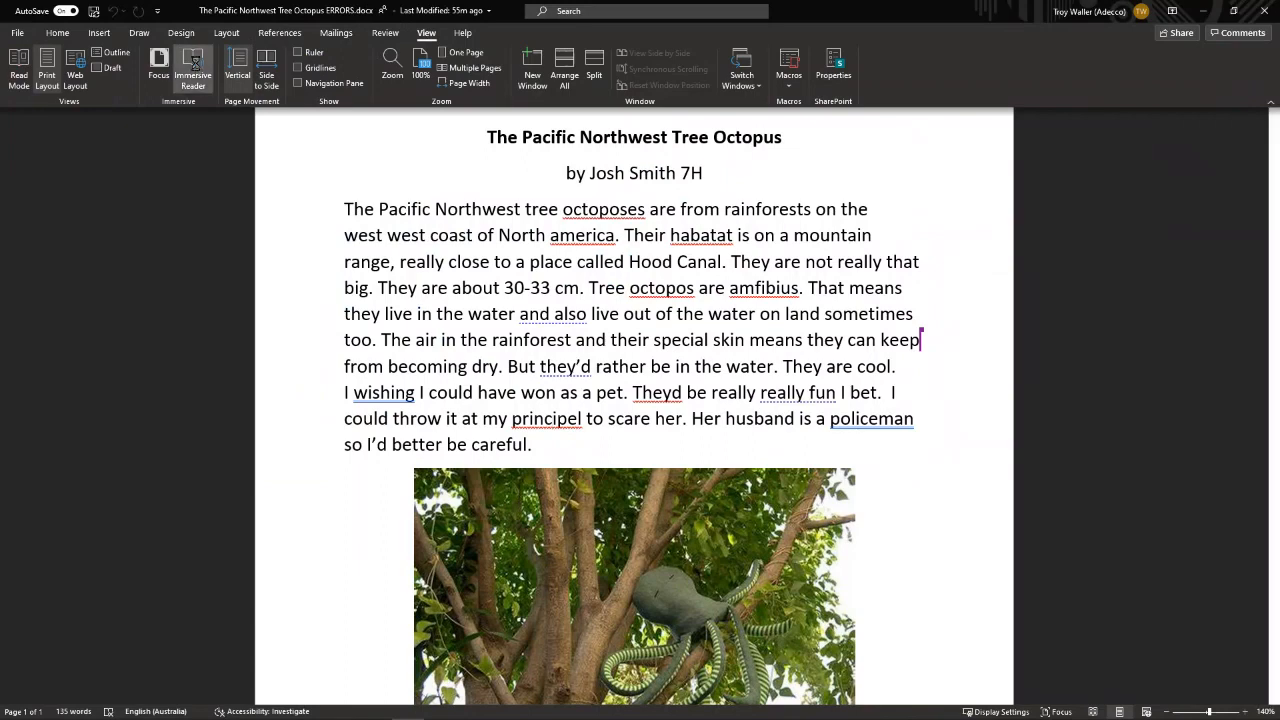
pyautogui.click(194, 62)
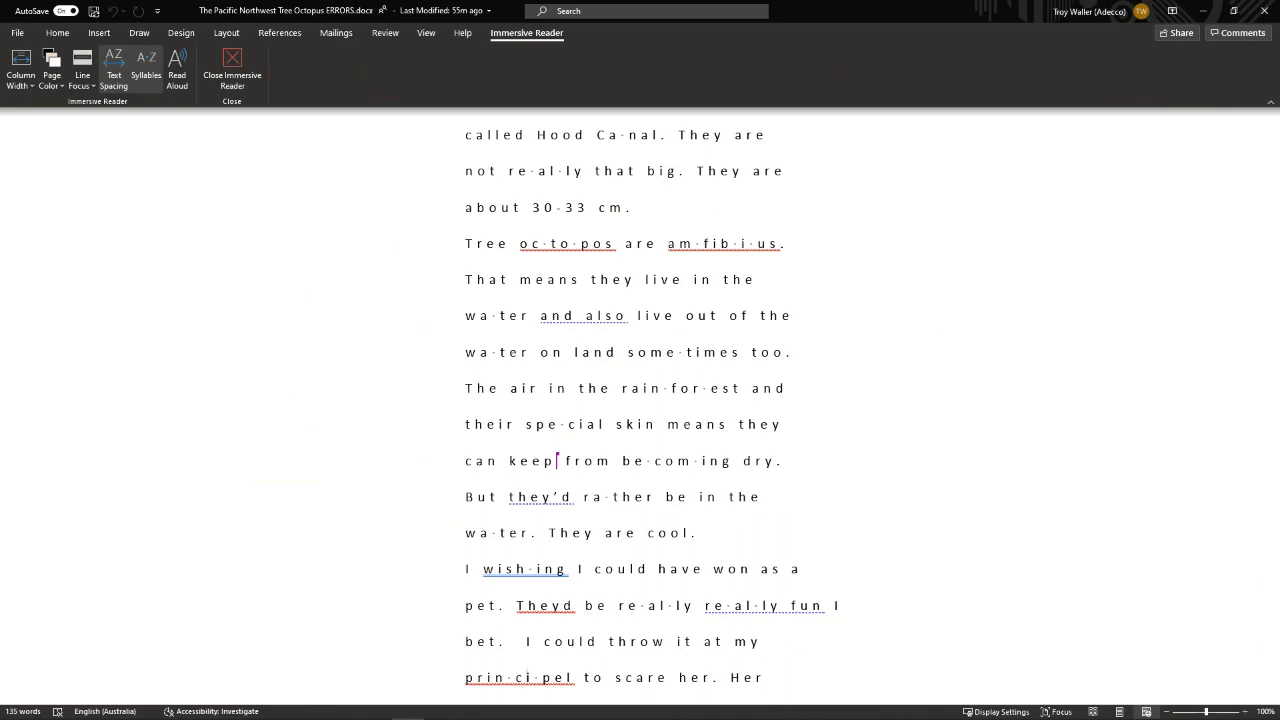
pyautogui.click(20, 82)
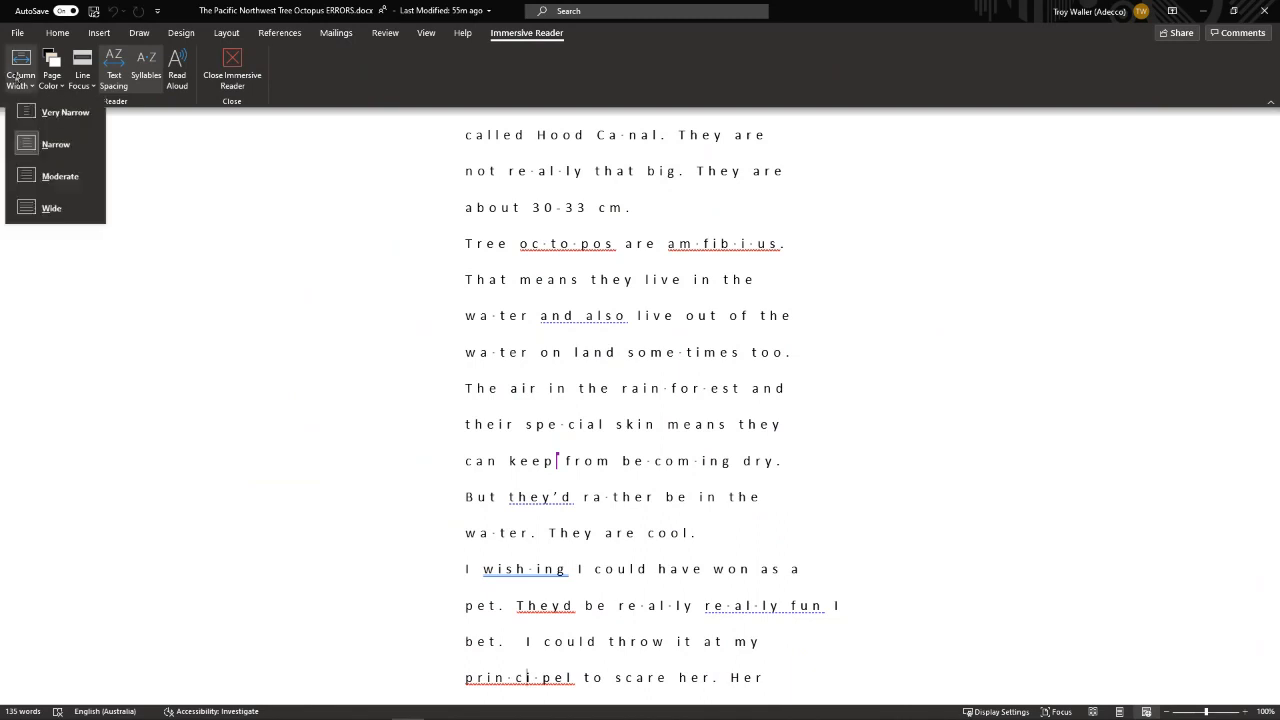
pyautogui.click(43, 177)
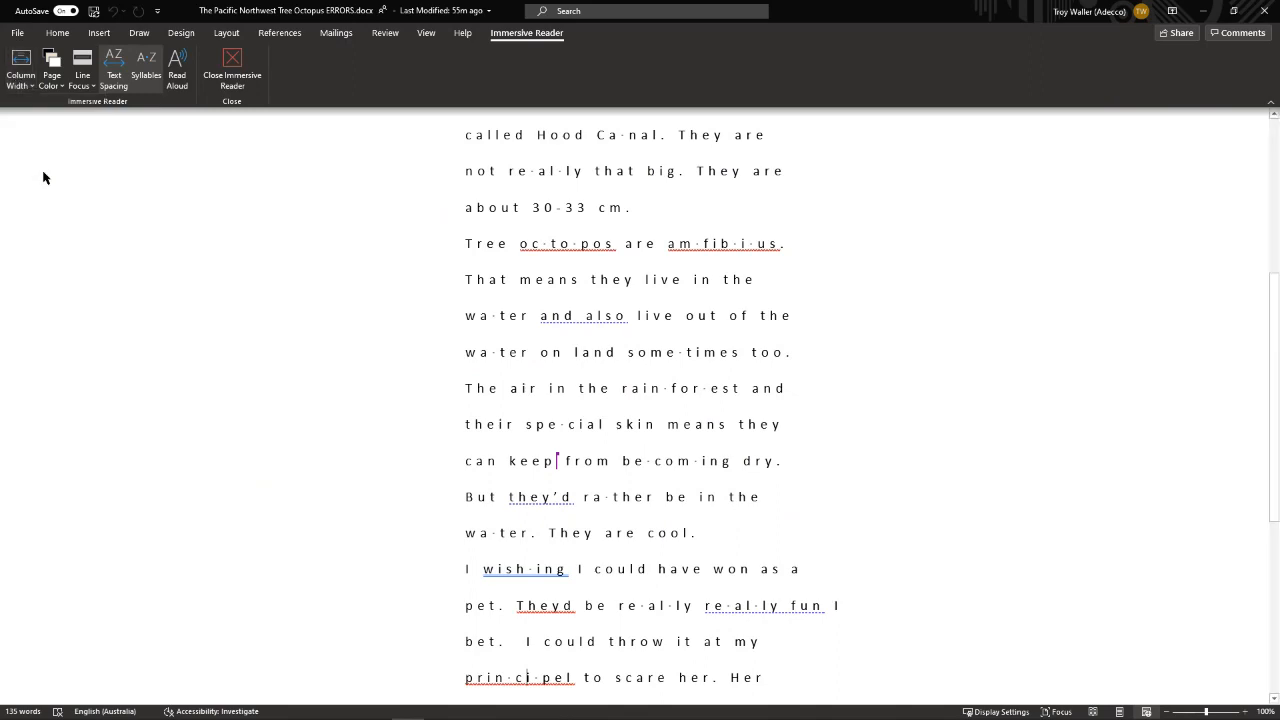
pyautogui.scroll(1, 40, 195)
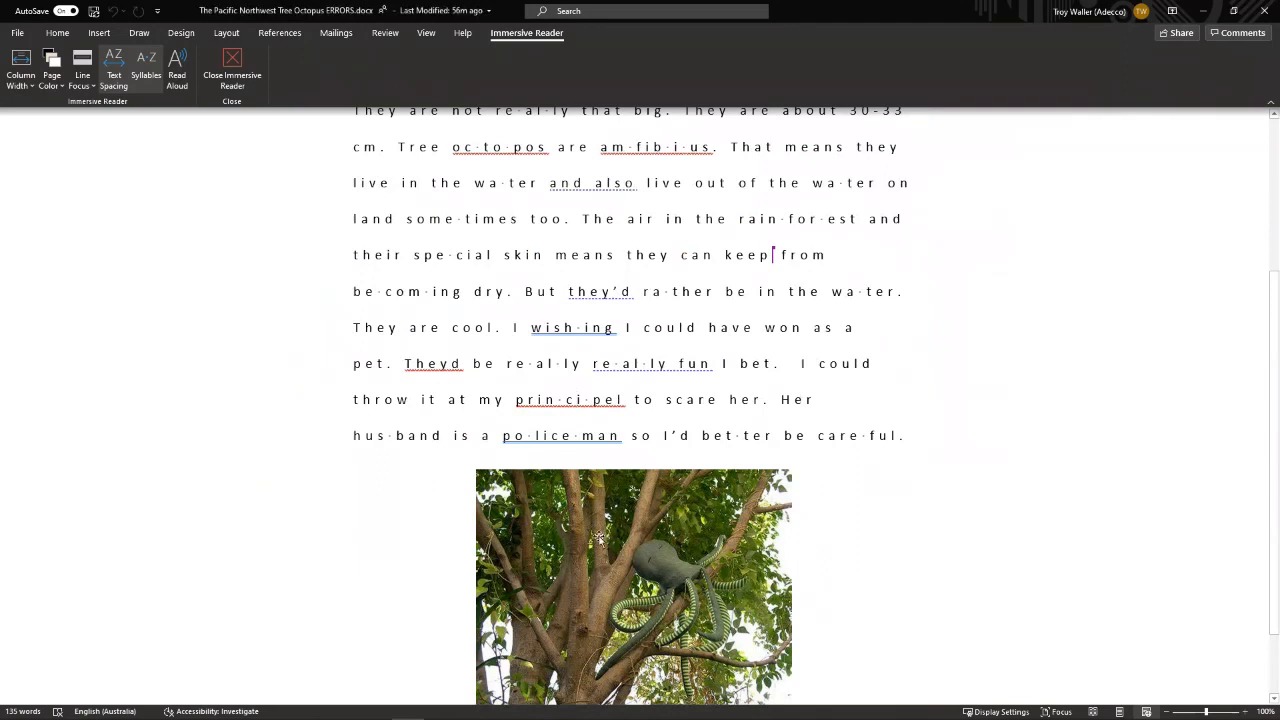
# - View the line focus options in Immersive Reader, switch text spacing off and on again, and look through the spaced text
pyautogui.click(83, 77)
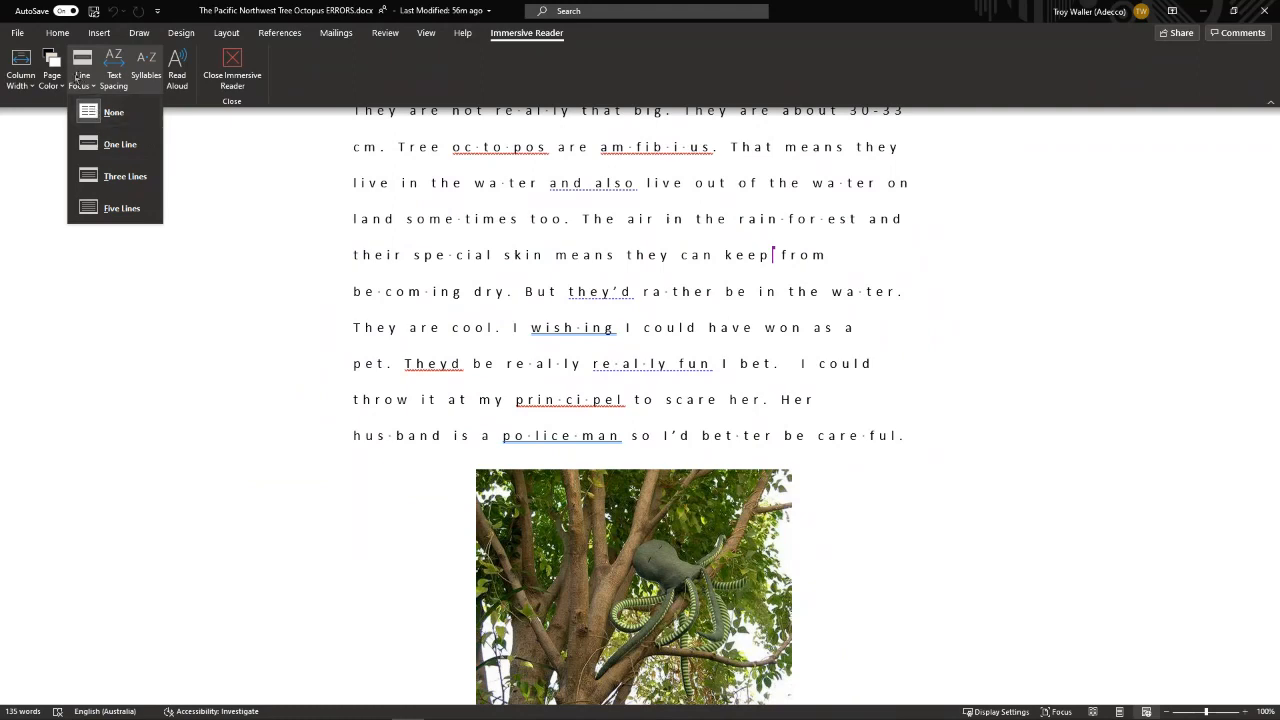
pyautogui.click(114, 76)
pyautogui.click(114, 76)
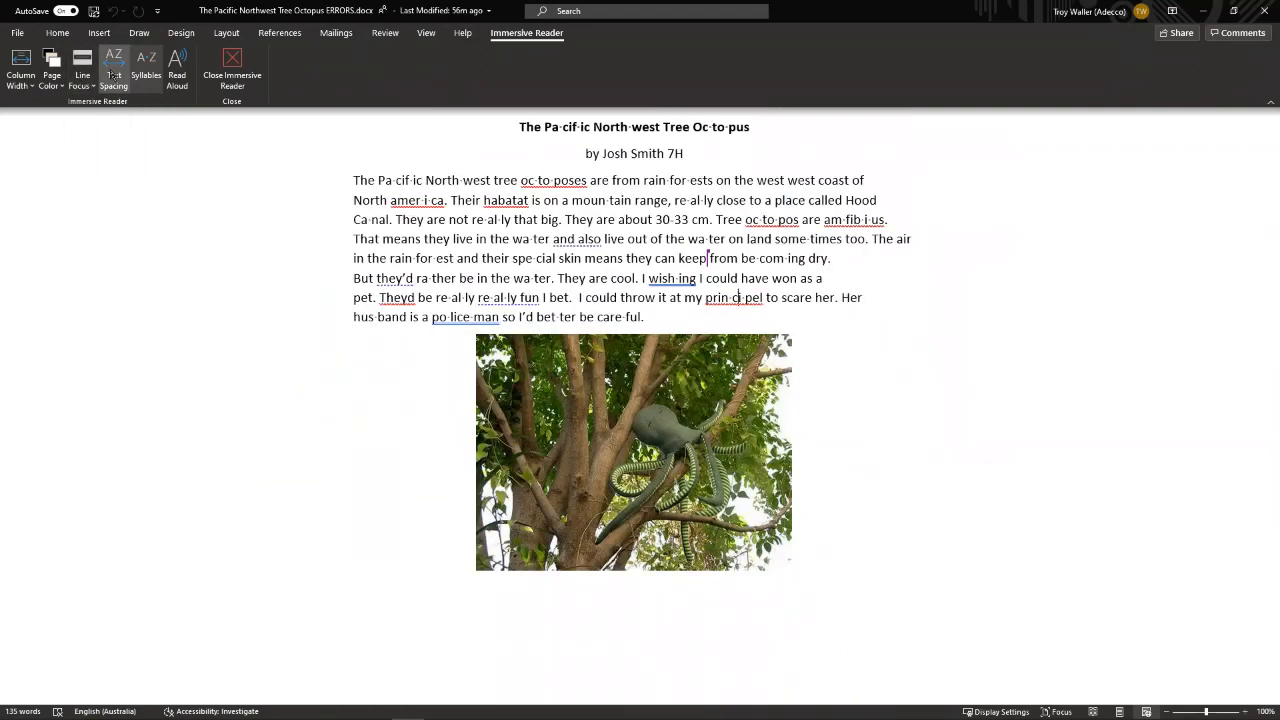
pyautogui.click(114, 76)
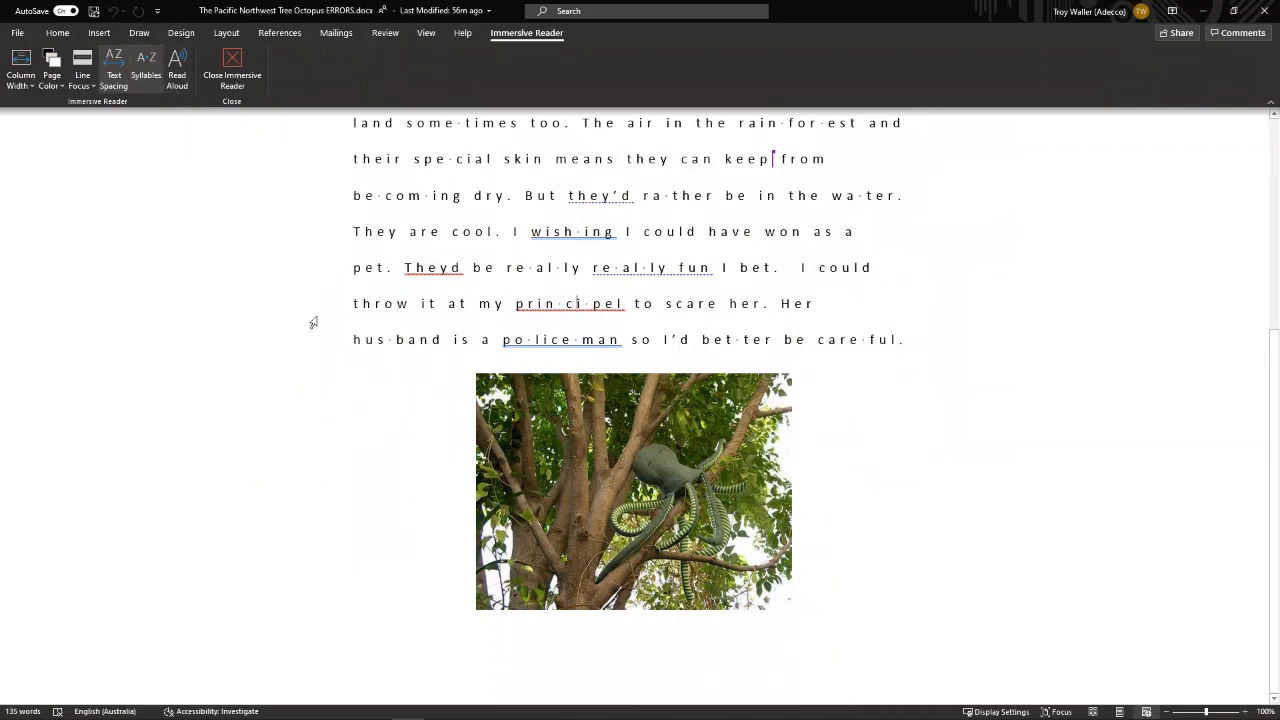
pyautogui.scroll(2, 318, 318)
pyautogui.scroll(1, 307, 319)
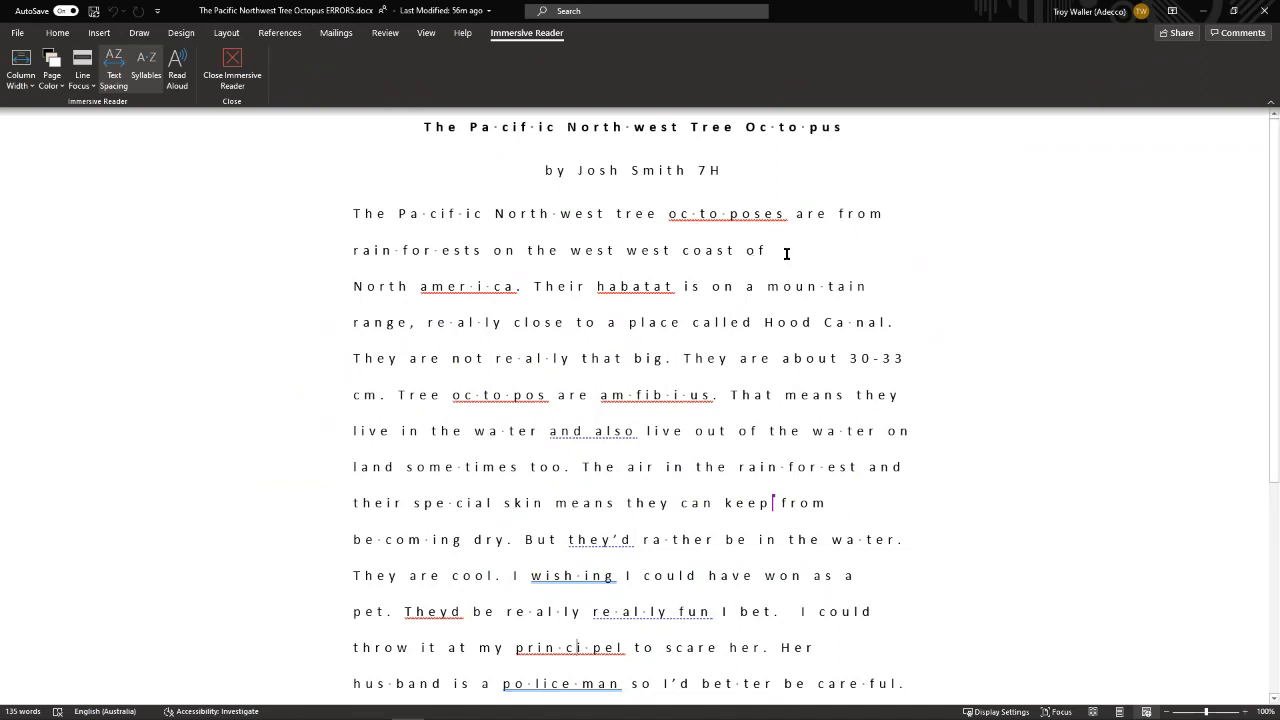
pyautogui.scroll(-3, 657, 323)
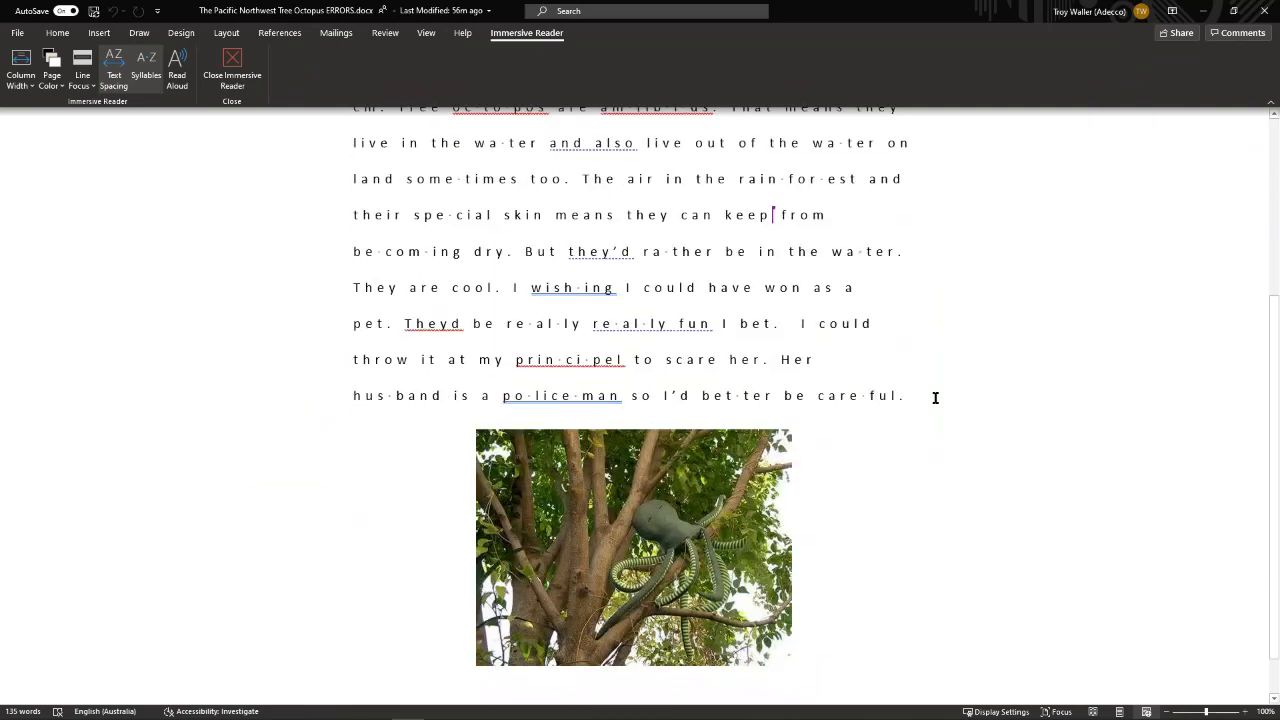
# - Add the test line "Start typing" below the last paragraph in Immersive Reader and delete it again
pyautogui.click(935, 397)
pyautogui.press('Return')
pyautogui.write('Start typi')
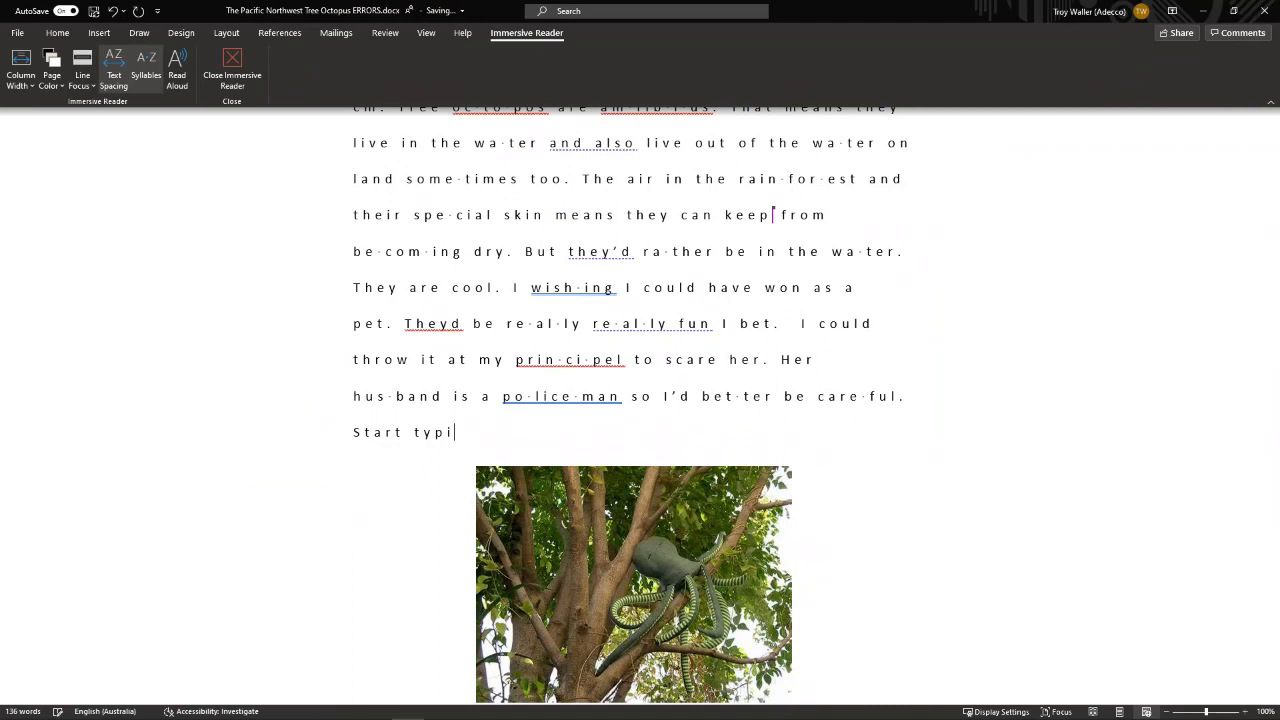
pyautogui.write('ng')
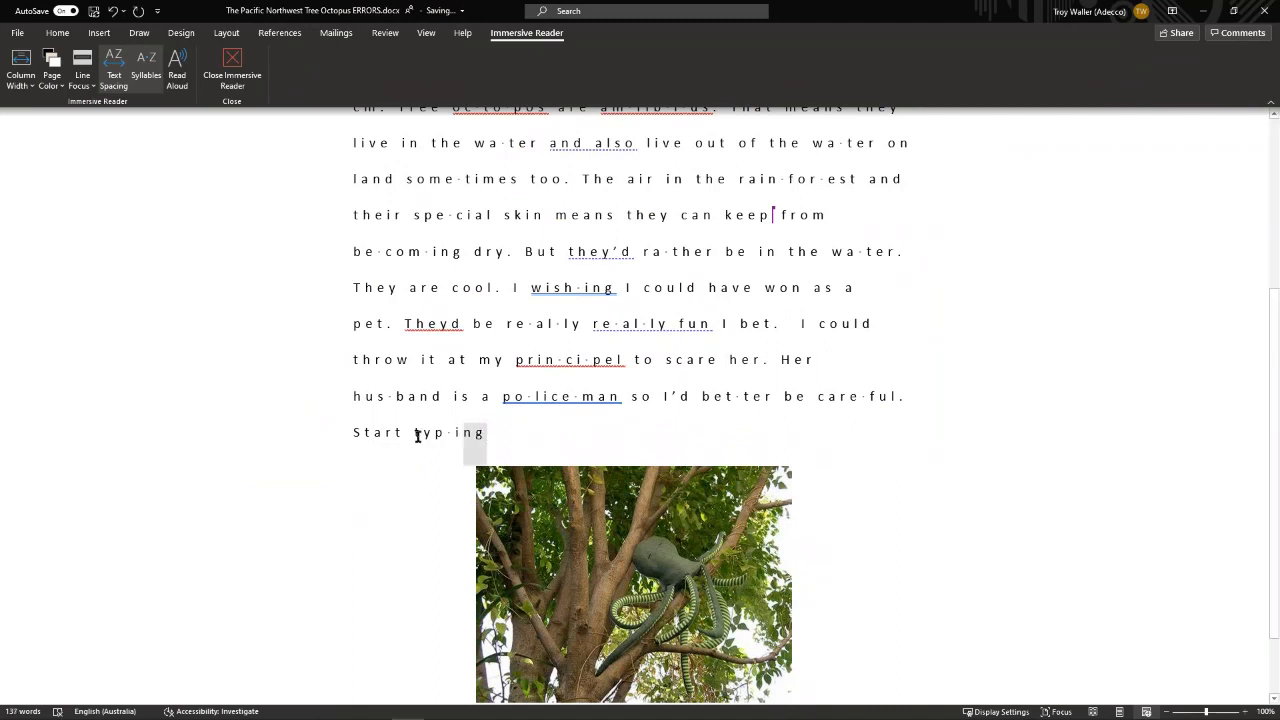
pyautogui.click(342, 436)
pyautogui.press('BackSpace')
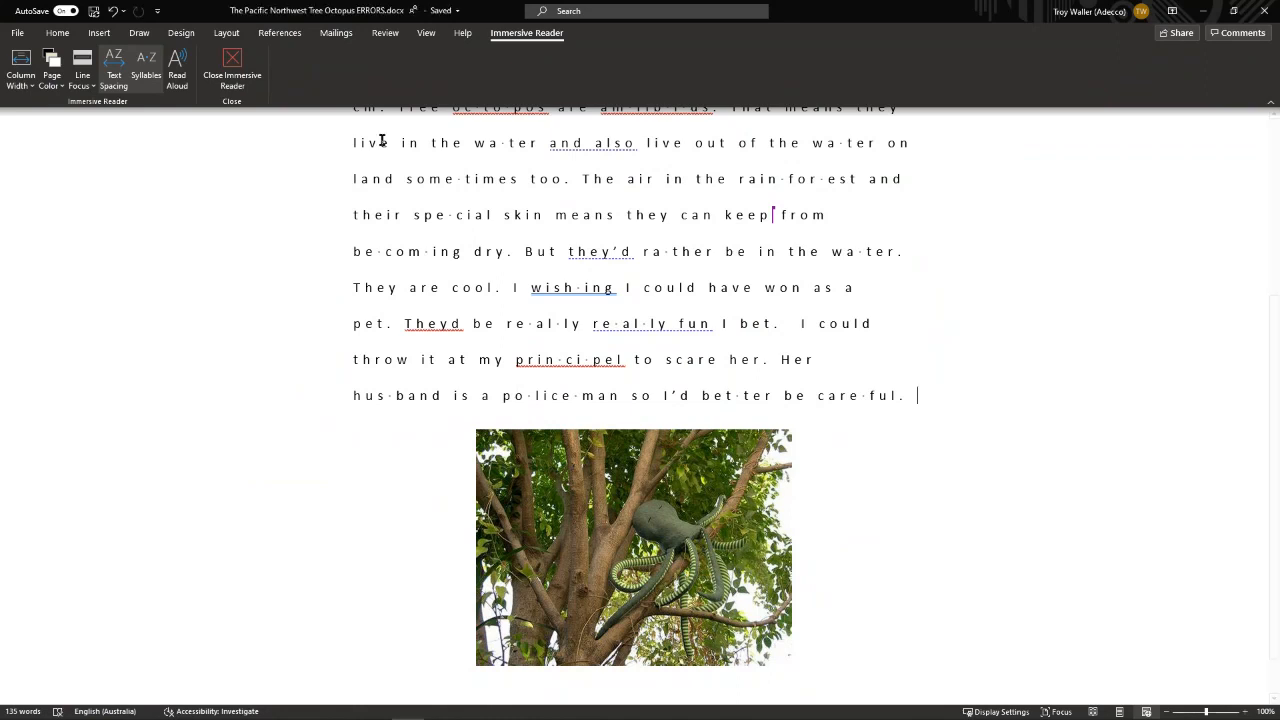
# - Close Immersive Reader to return to the normal document layout, and reopen the document in Immersive Reader
pyautogui.click(231, 68)
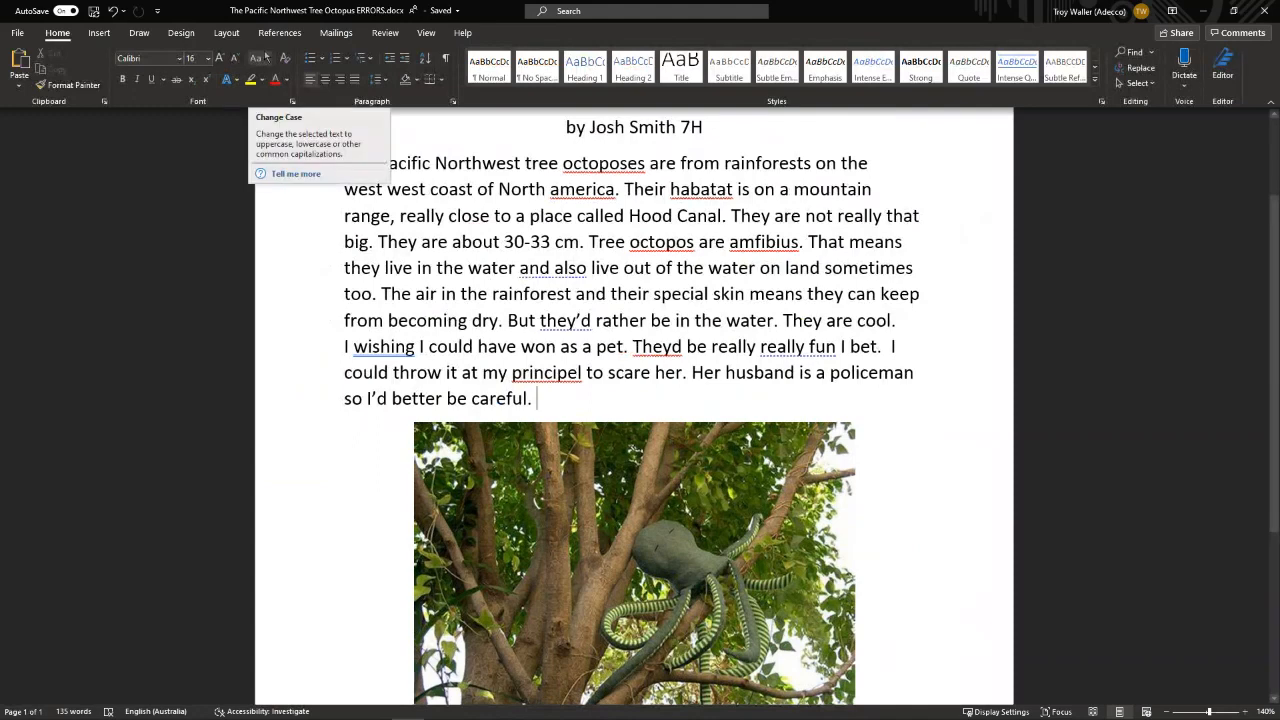
pyautogui.click(386, 33)
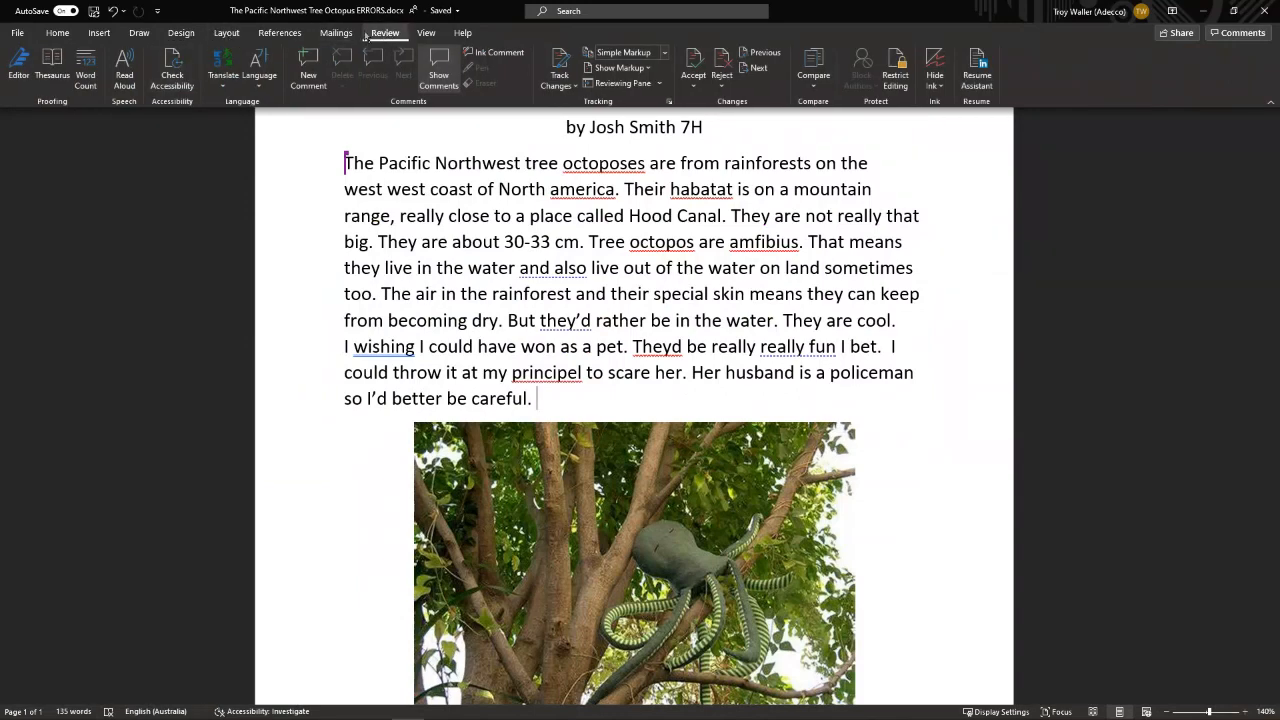
pyautogui.click(426, 33)
pyautogui.click(193, 70)
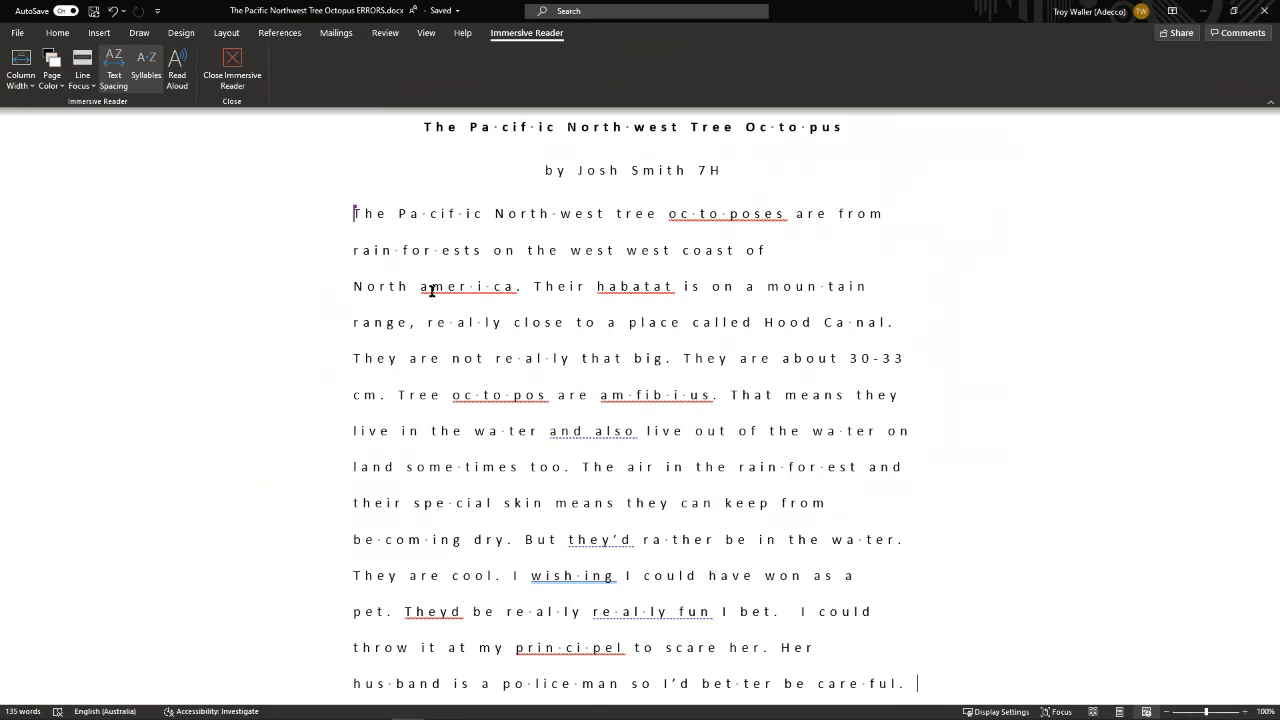
# - Switch to Word for the web, locate its Immersive Reader command, and return to the desktop Word document
pyautogui.hotkey('alt', 'Tab')
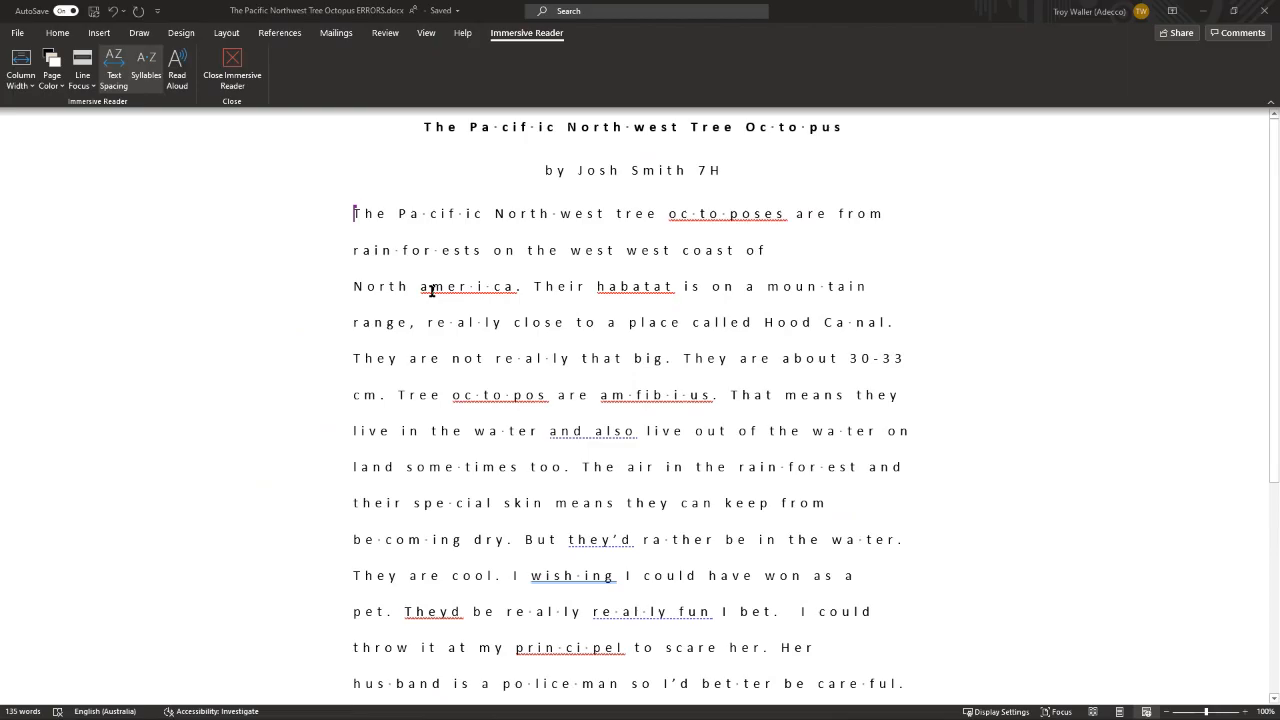
pyautogui.hotkey('alt', 'Tab')
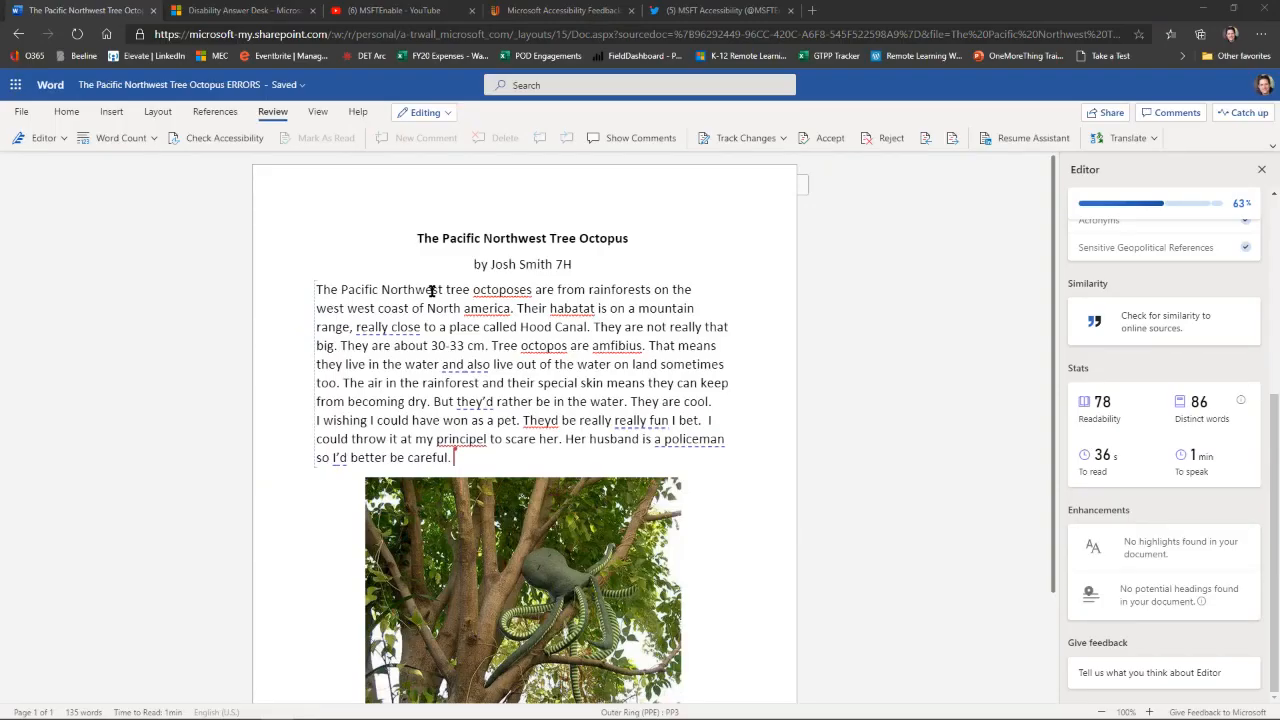
pyautogui.click(317, 111)
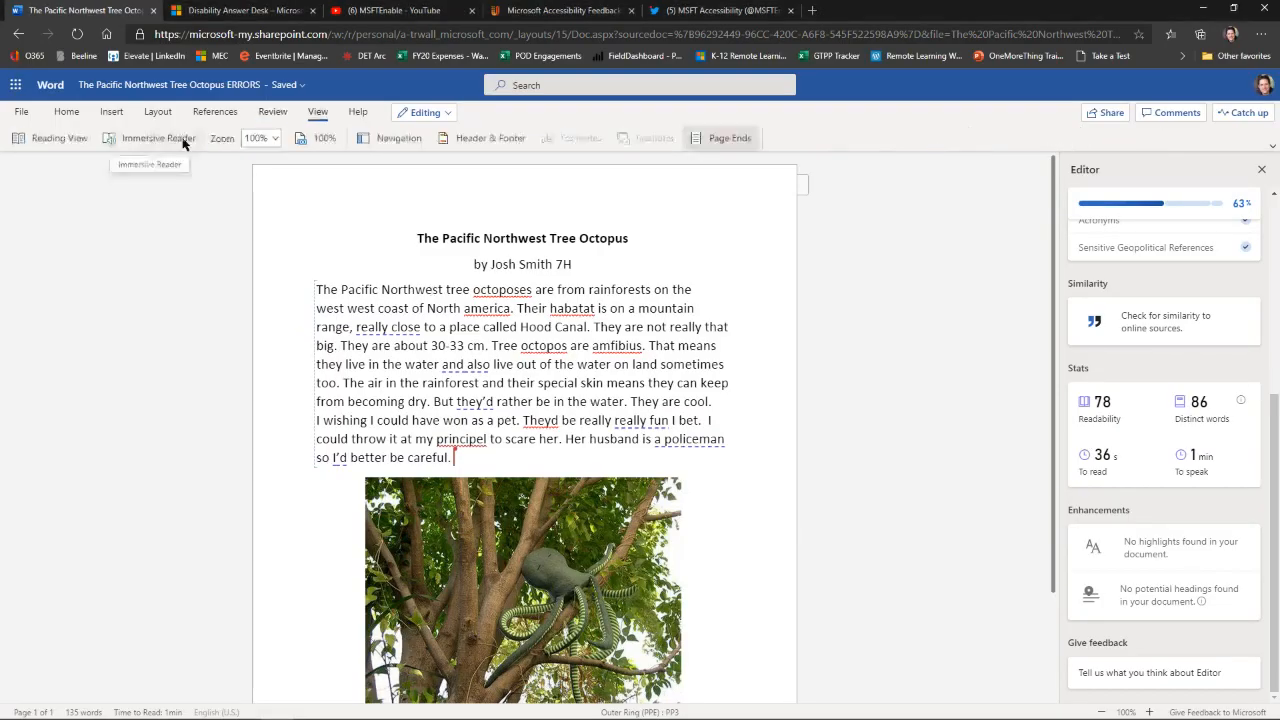
pyautogui.hotkey('alt', 'Tab')
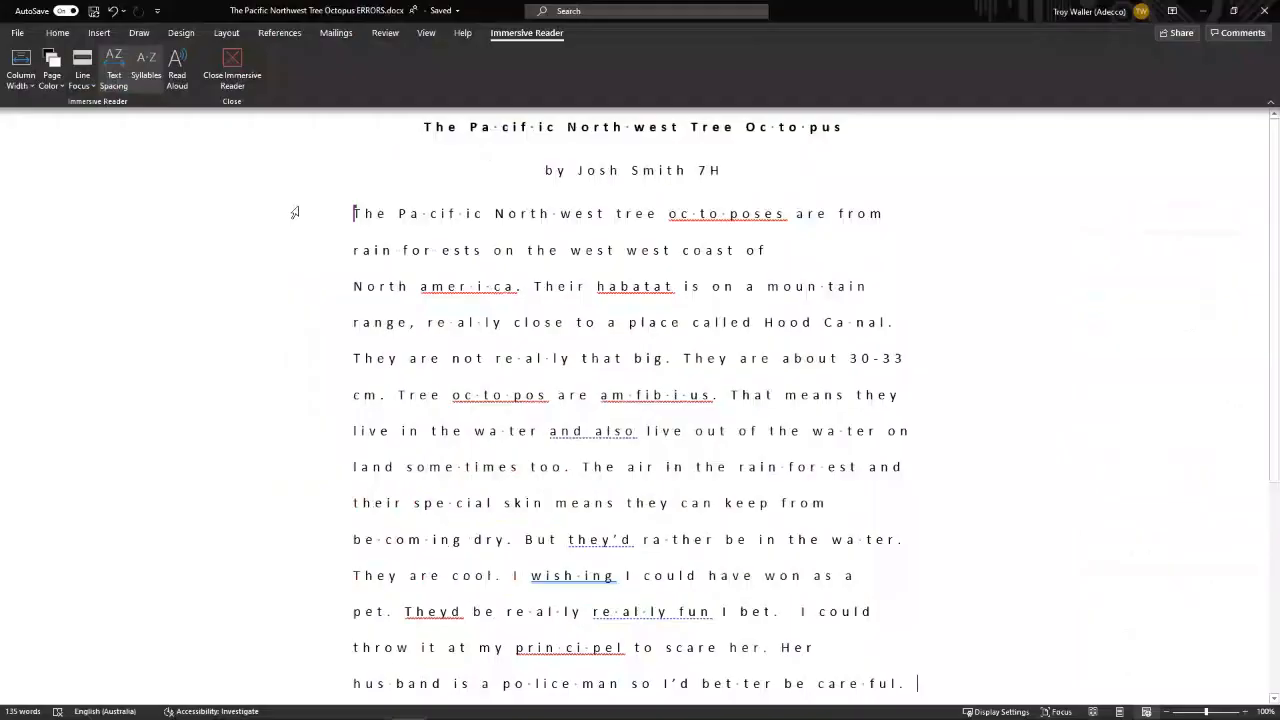